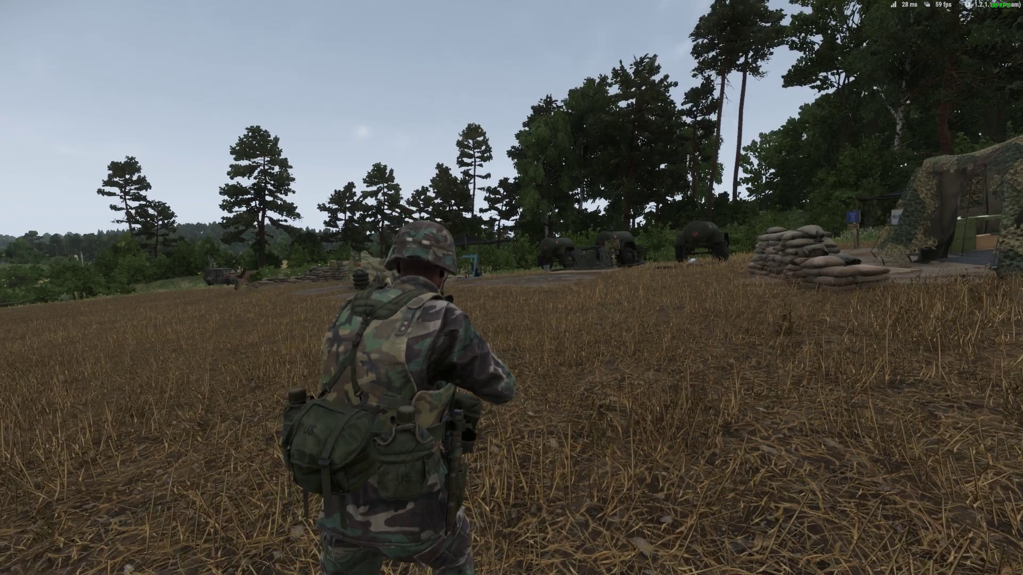
Step: Walk the soldier past the sandbags and camouflaged tent toward the base's fuel trailers
key("w")
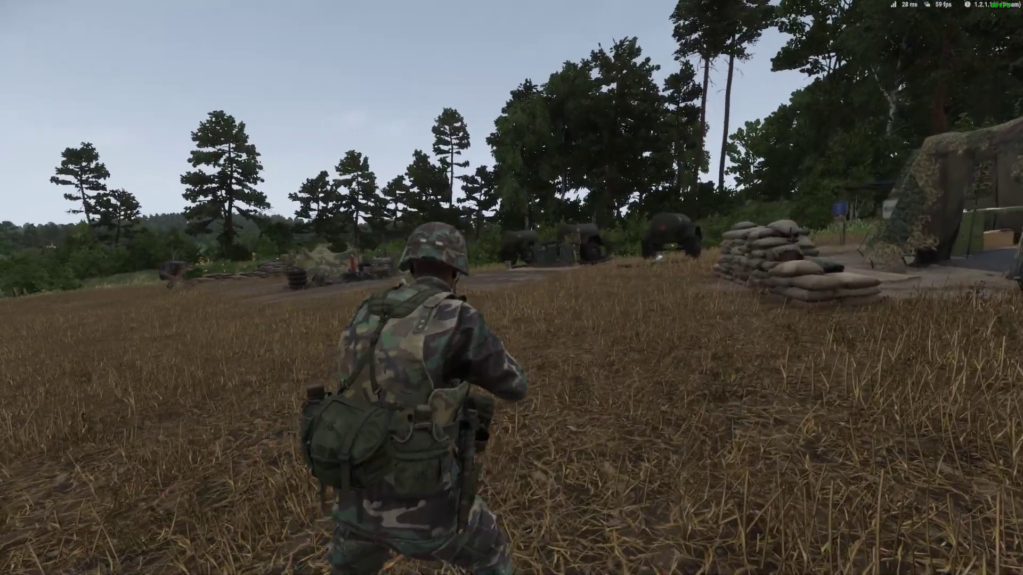
key("w")
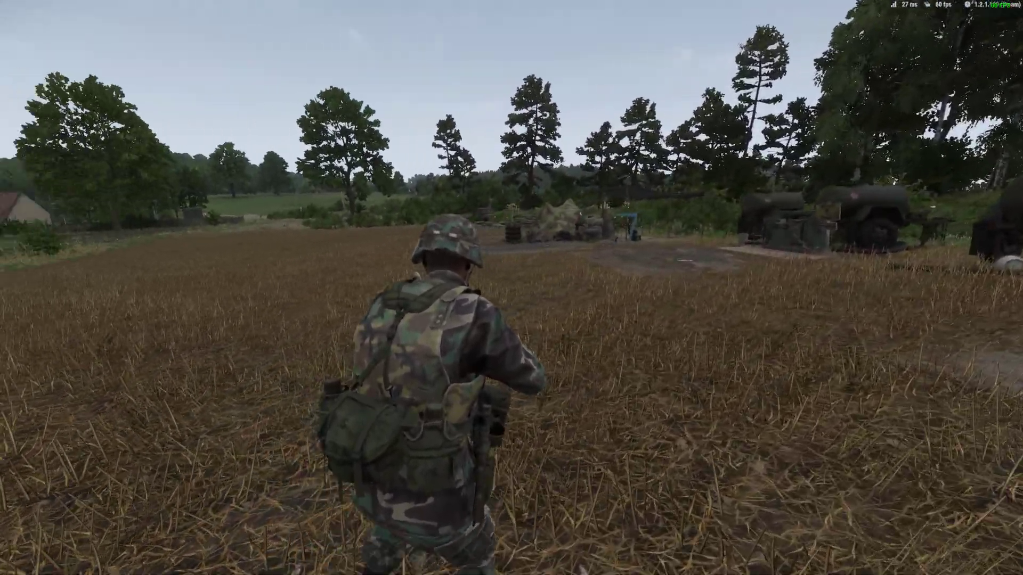
key("w")
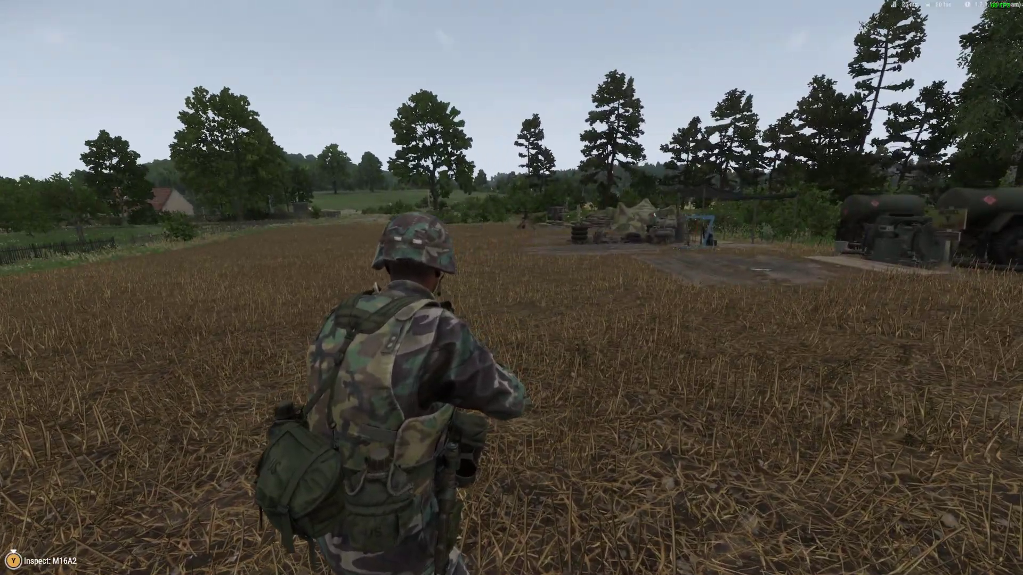
key("w")
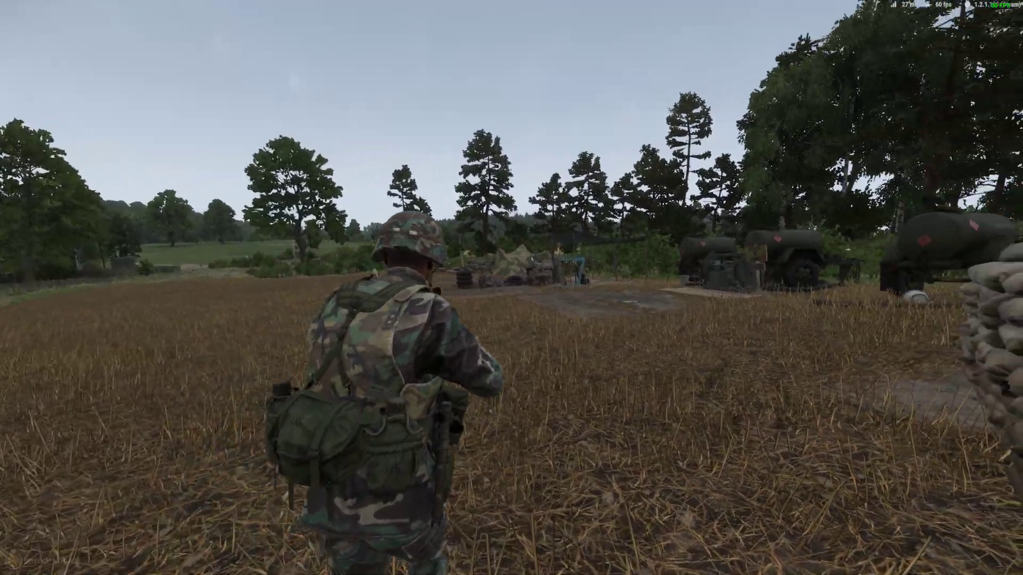
key("w")
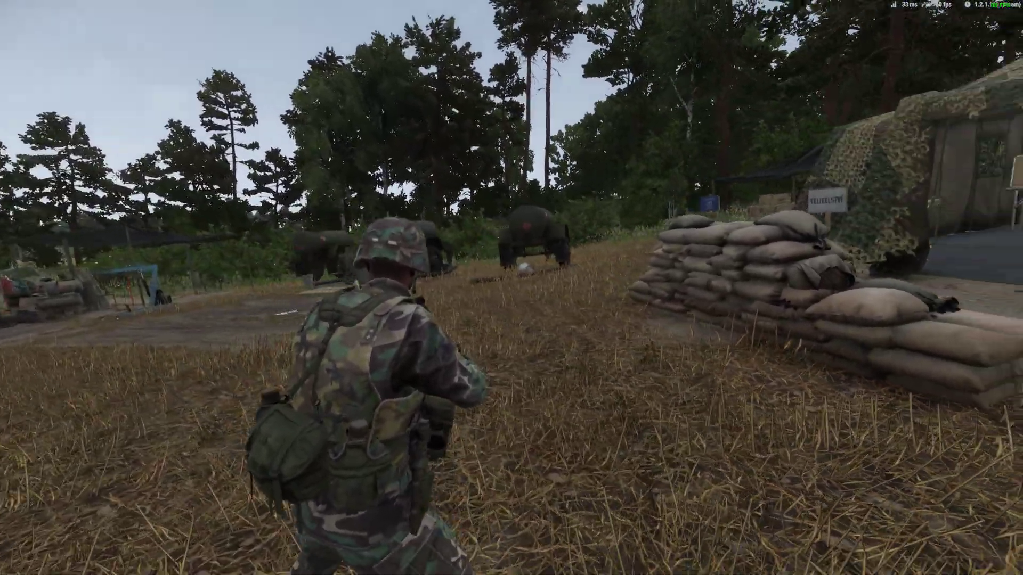
key("w")
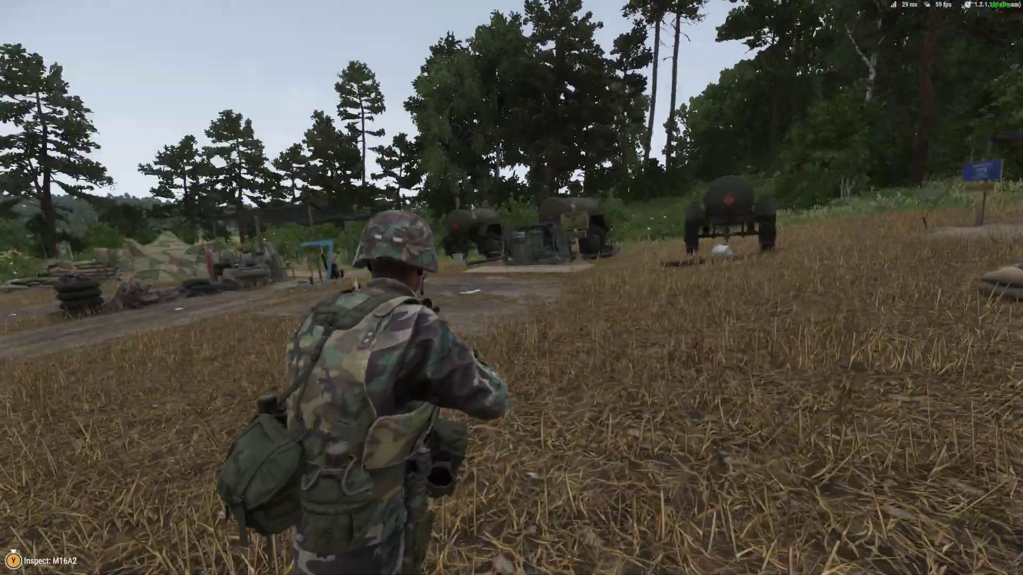
key("w")
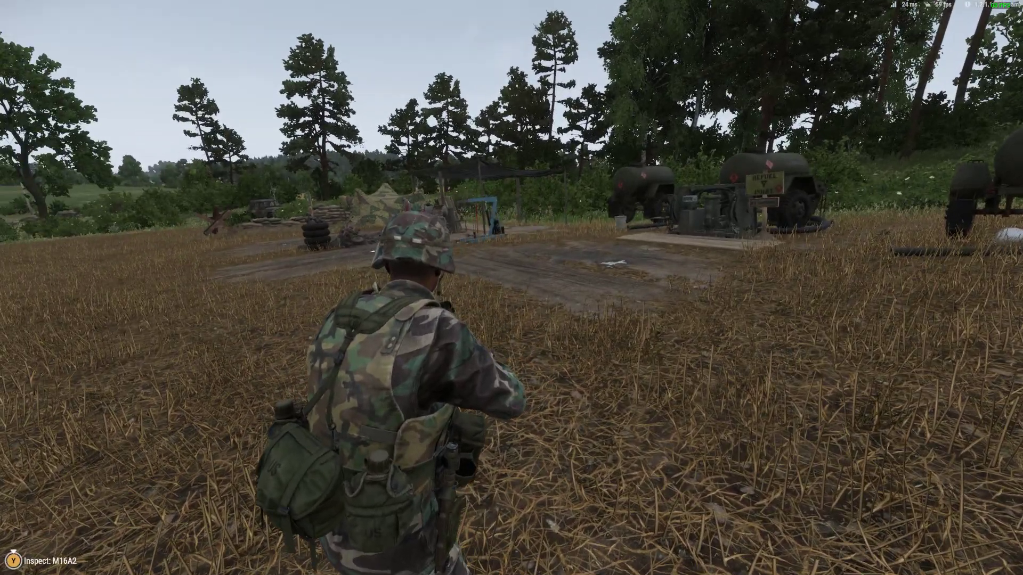
Step: Open the map, zoom in on Tyrone, then zoom out to the 500 m scale
key("m")
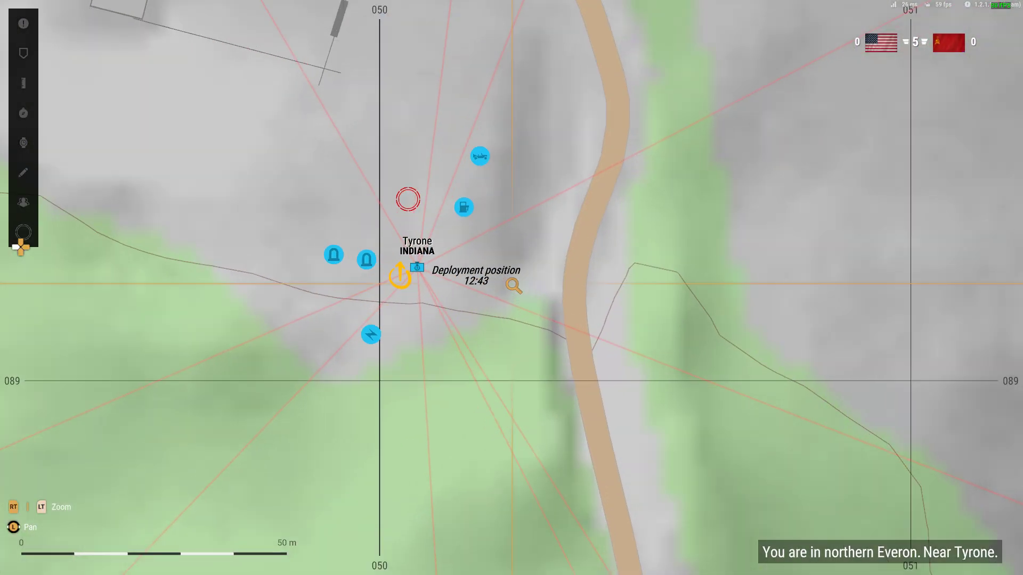
scroll(511, 290, "up", 2)
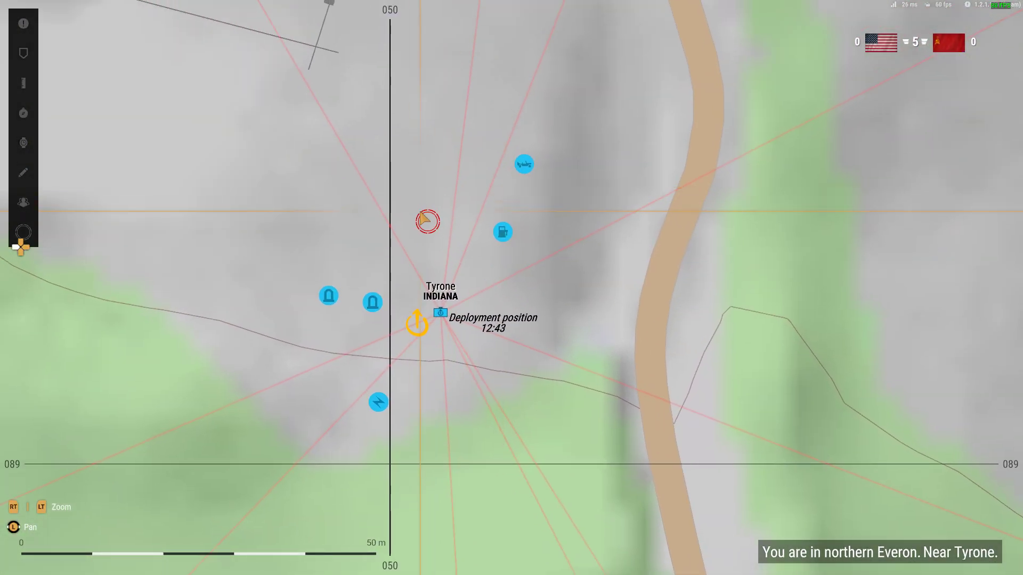
scroll(424, 218, "down", 4)
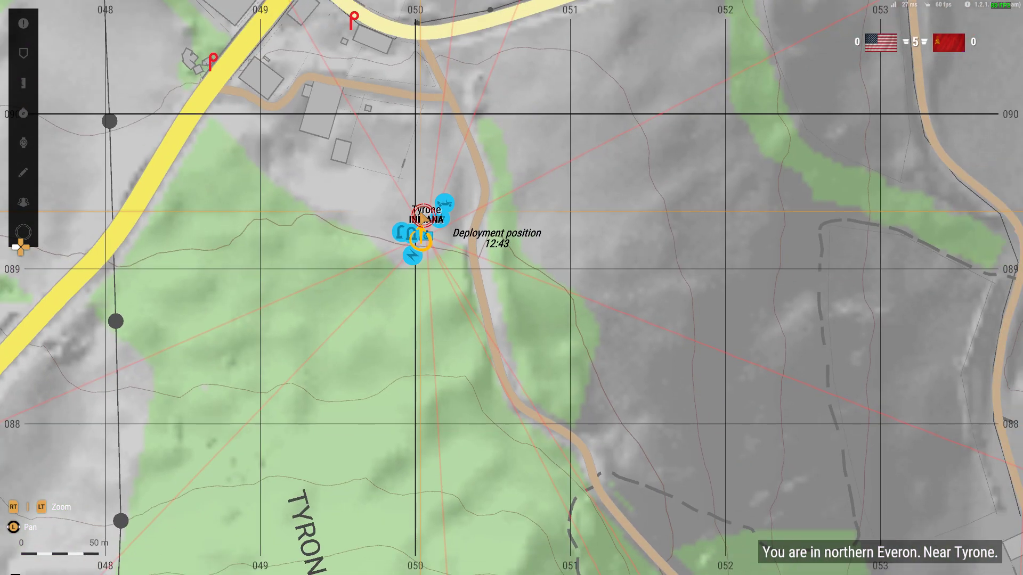
scroll(422, 217, "down", 5)
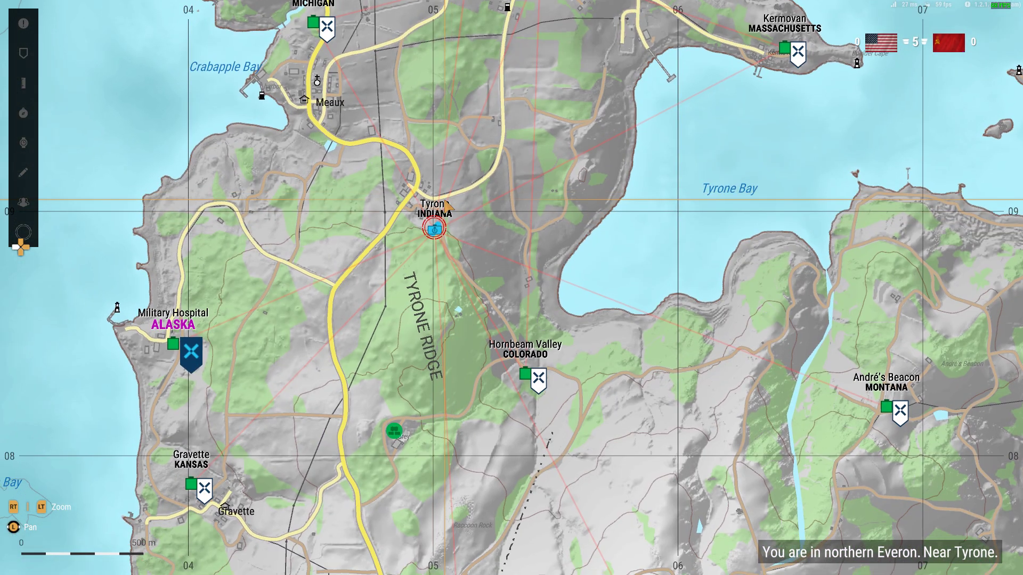
Step: Close the map and aim down the rifle's iron sights while stepping back, then lower it
key("m")
right_click(511, 288)
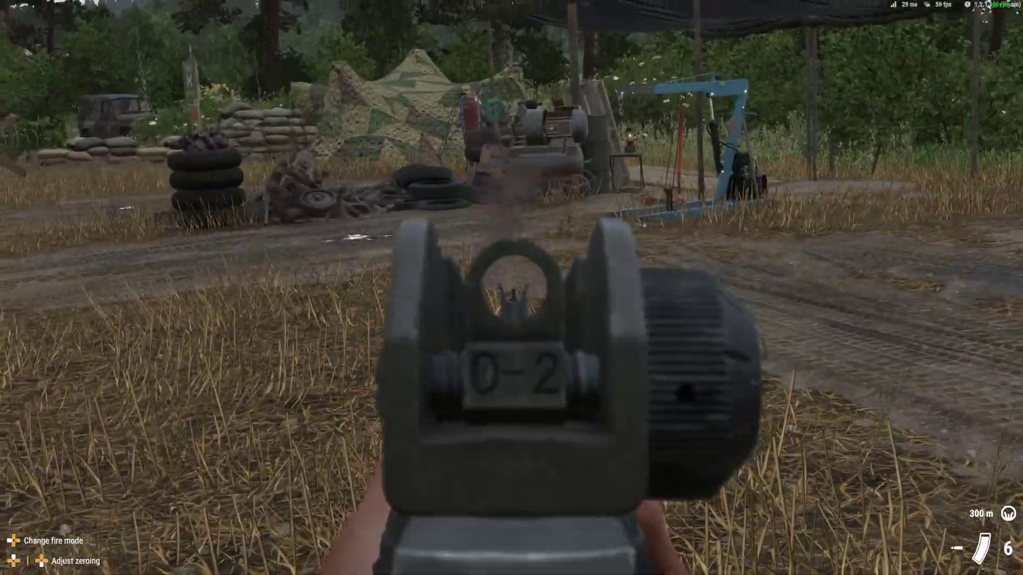
key("s")
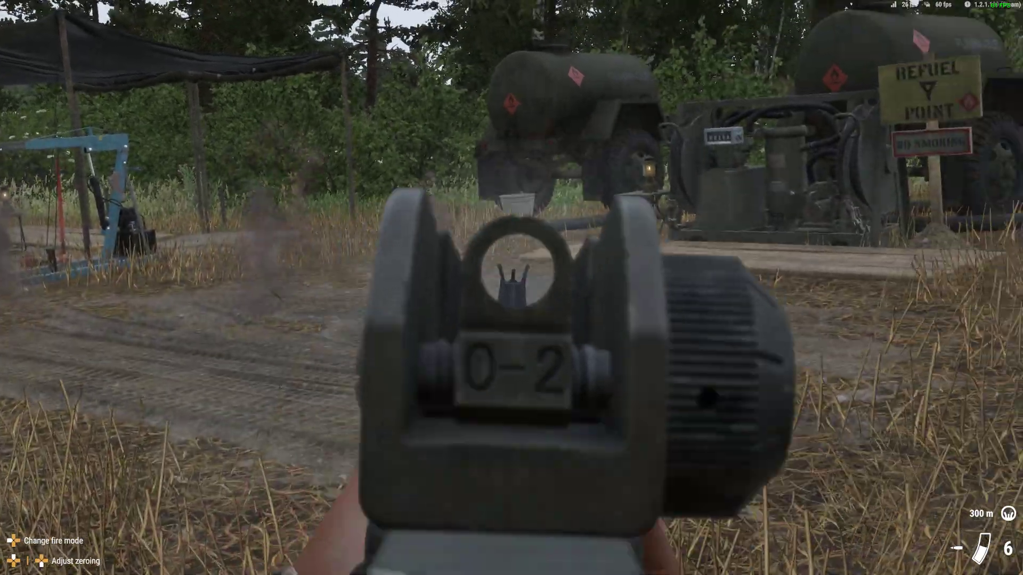
right_click(512, 287)
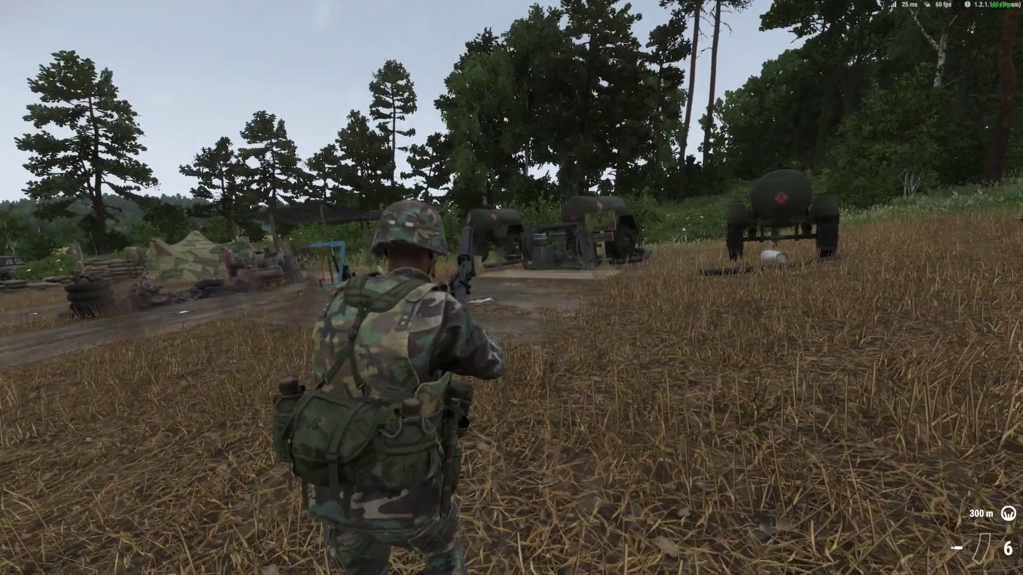
Step: Walk around the refuel point looking it over, then switch to the browser
key("w")
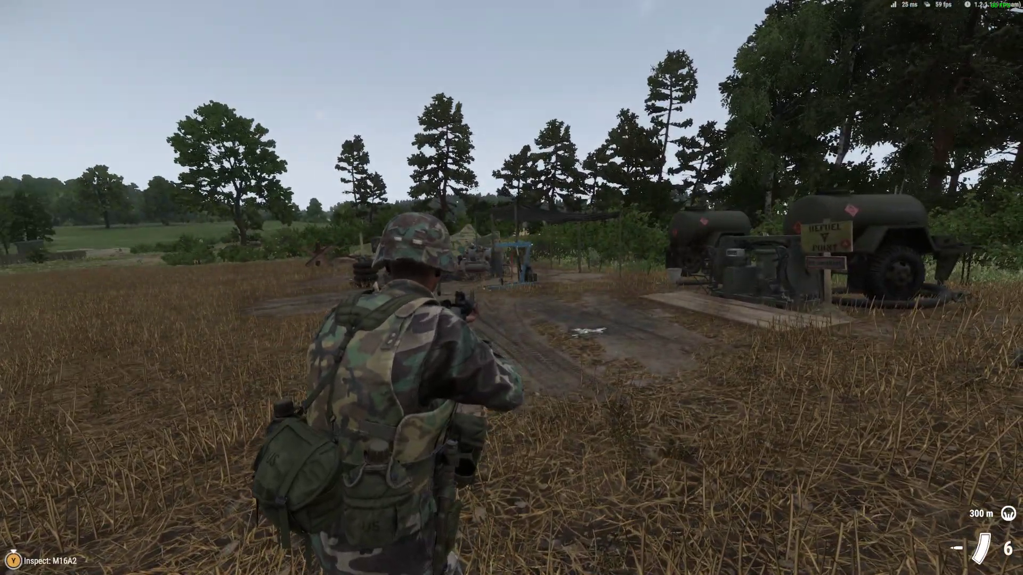
key("w")
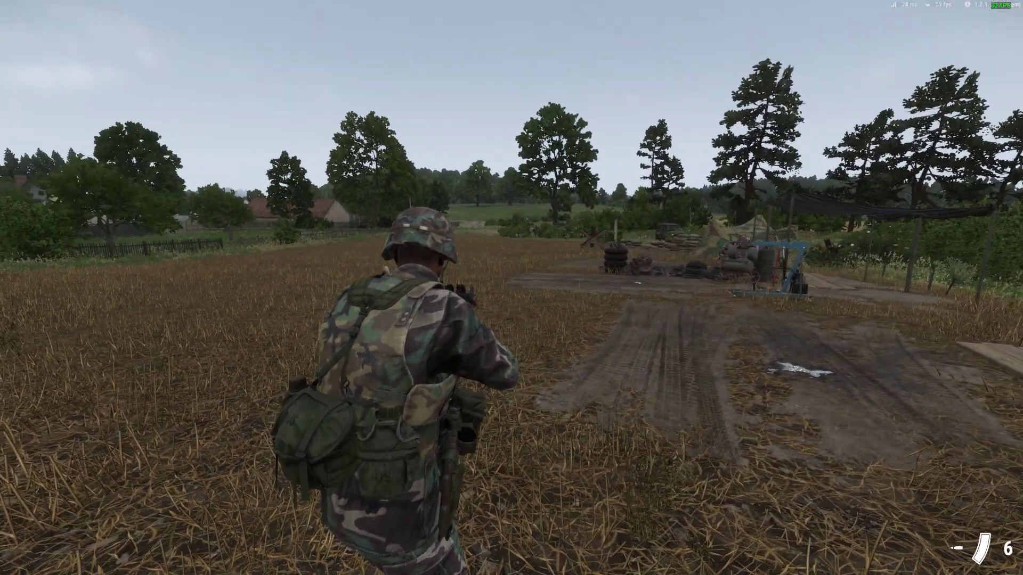
key("w")
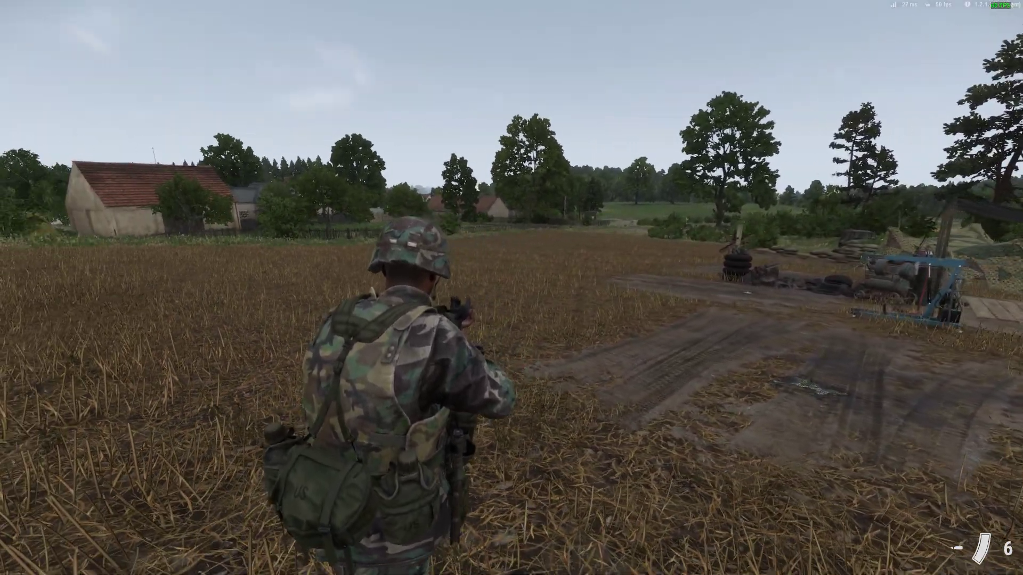
key("w")
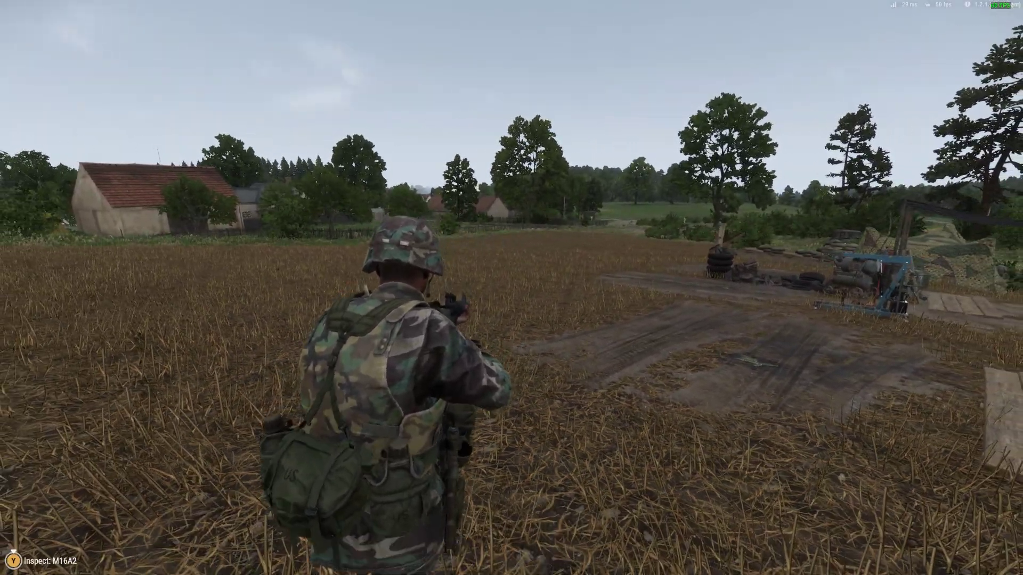
key("w")
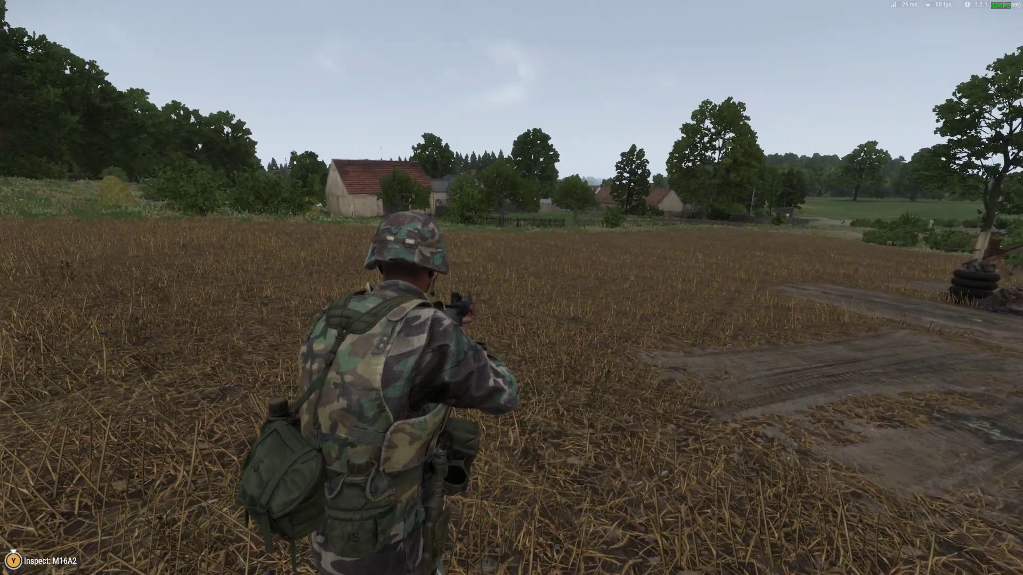
key("w")
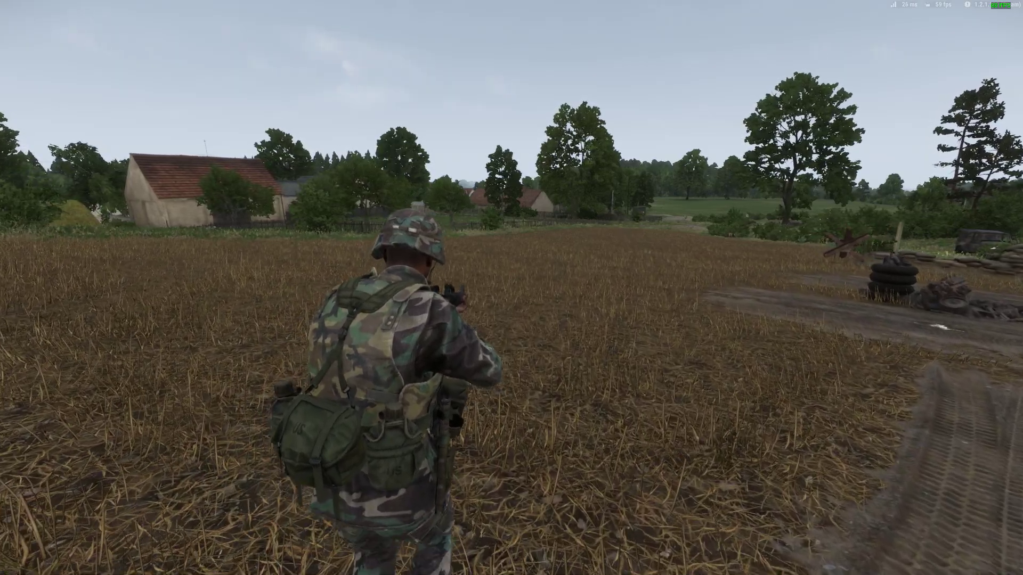
key("w")
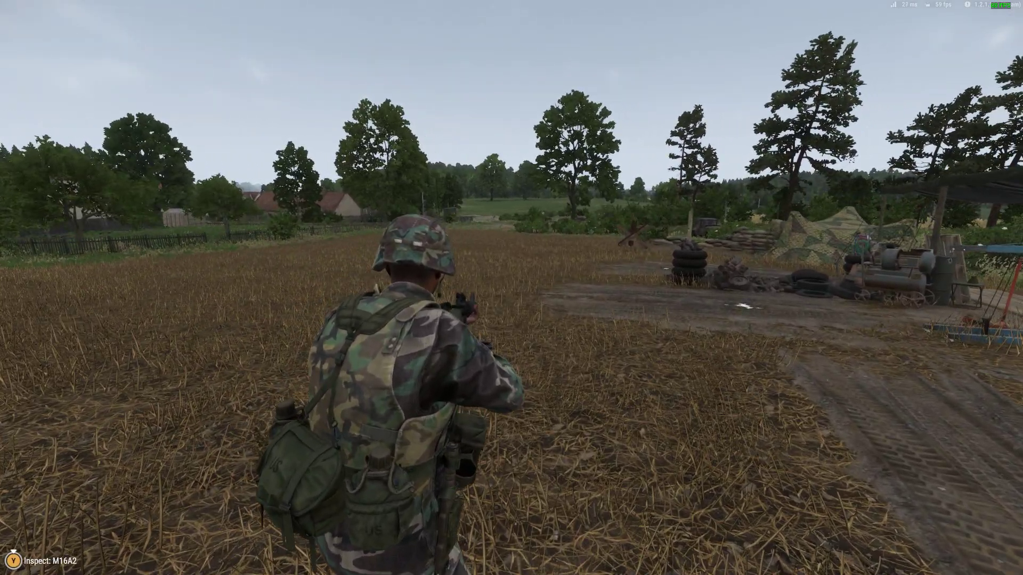
key("d")
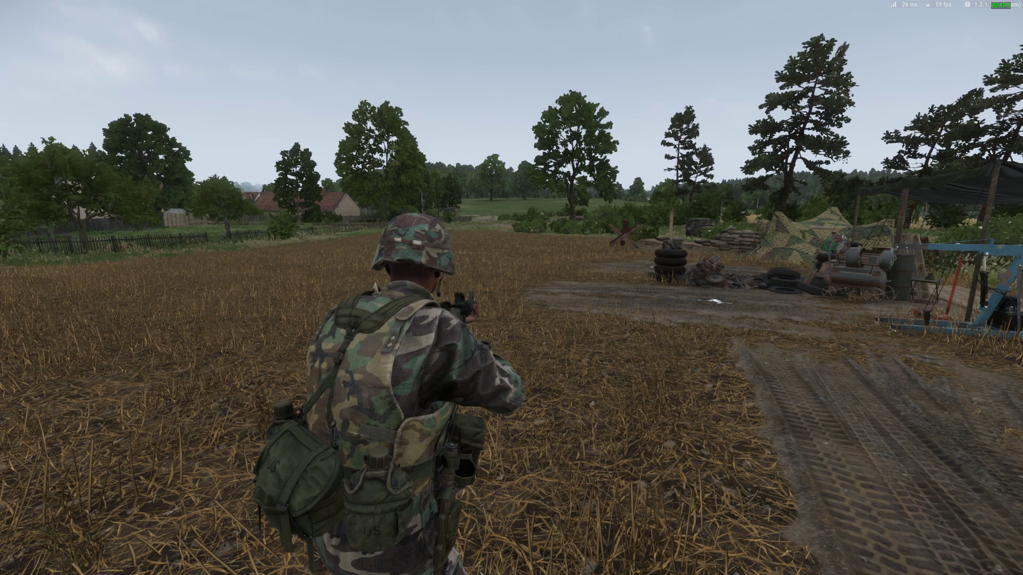
key("alt+Tab")
Step: View the YouTube server-mods tutorial, then return to the Nitrado services page
left_click(185, 14)
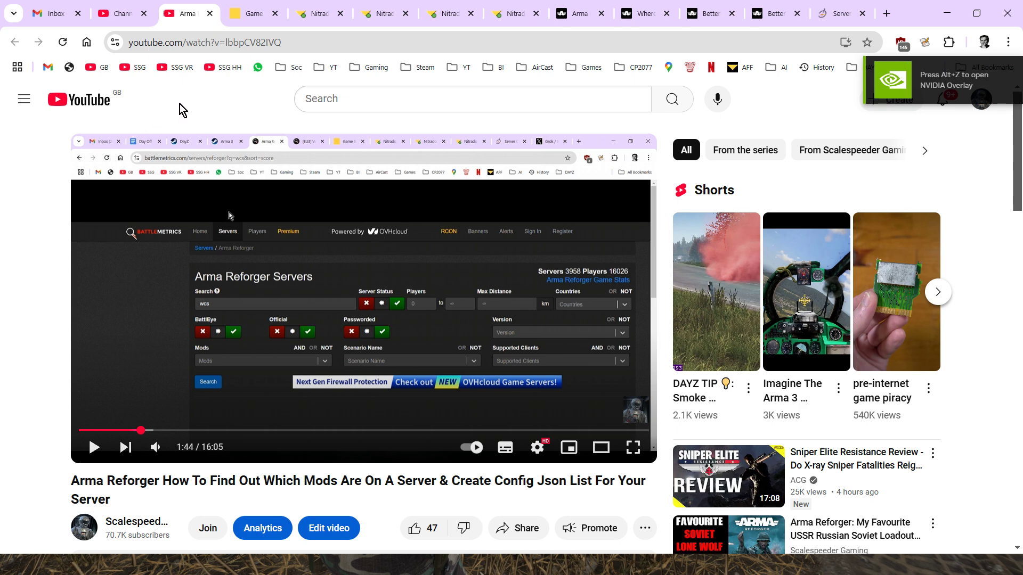
left_click(250, 14)
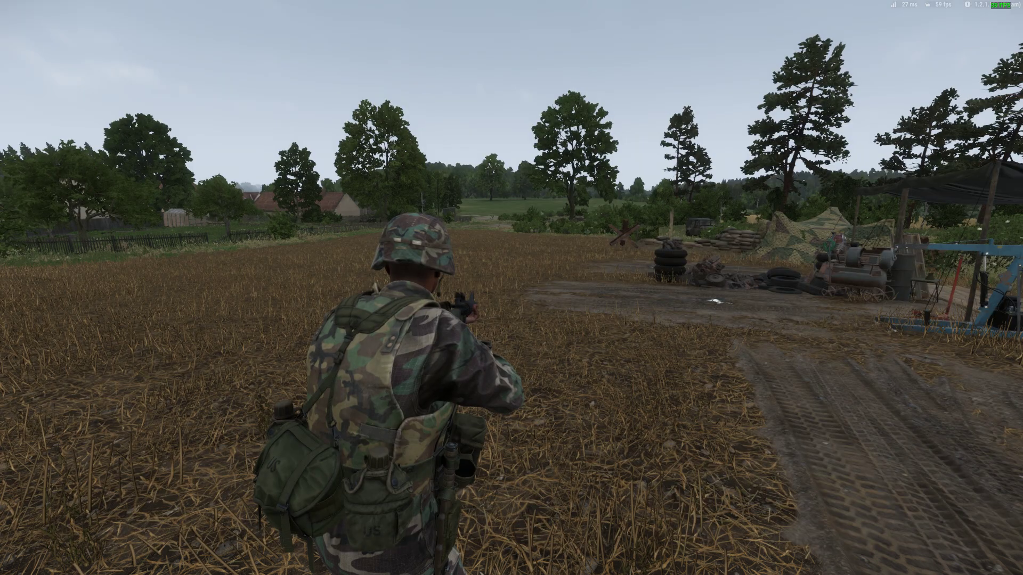
Step: Open the Nitrado server dashboard and look over its usage charts and port list
key("Escape")
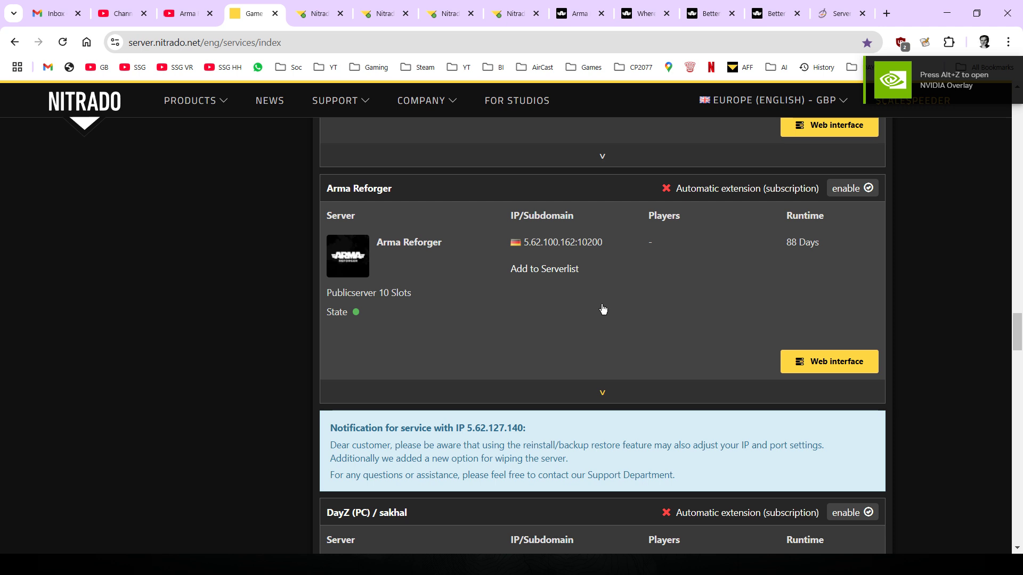
left_click(319, 13)
scroll(388, 331, "down", 5)
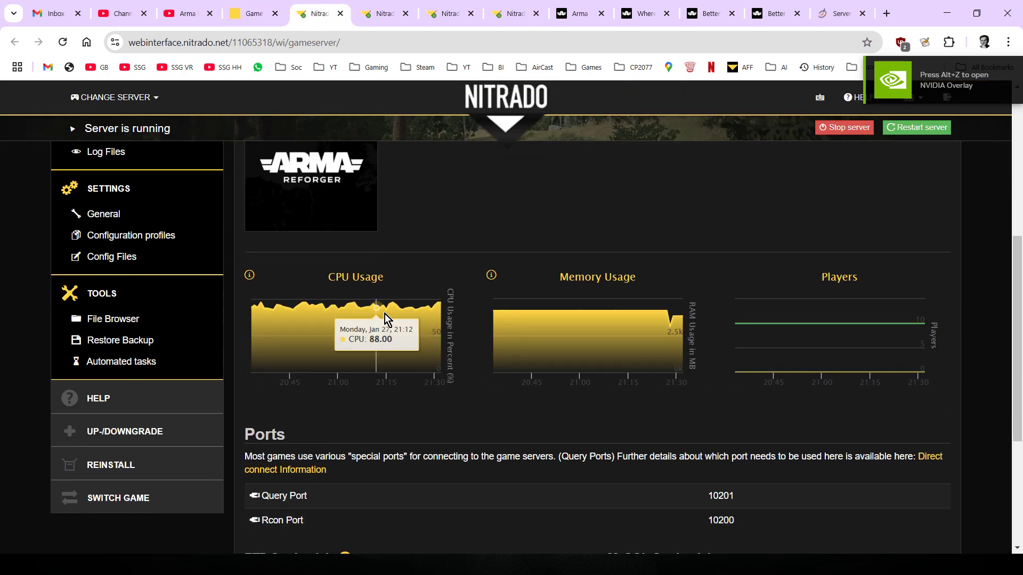
scroll(394, 344, "up", 4)
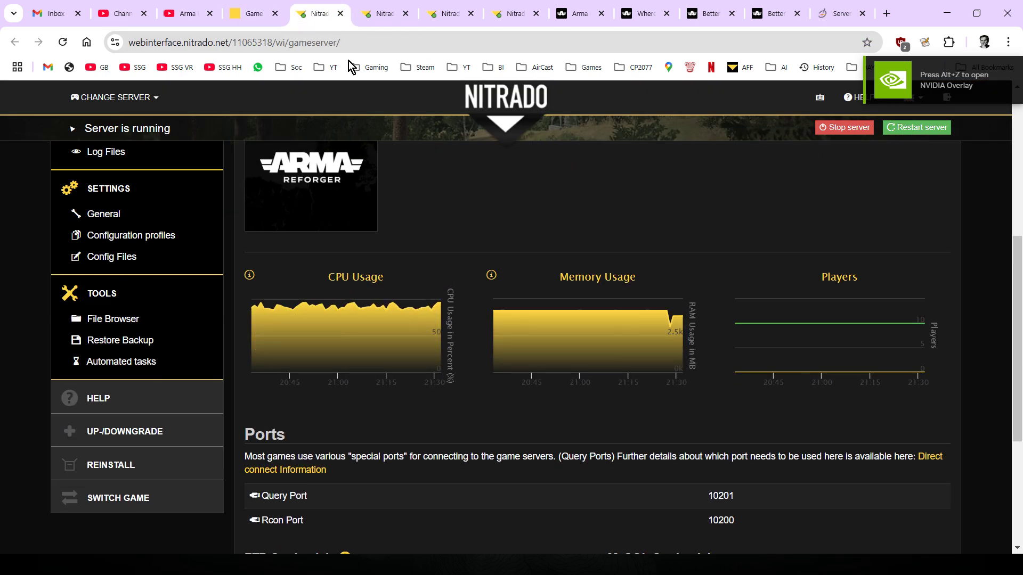
Step: Review the General base settings, keeping Conflict - Everon as the scenario
left_click(393, 21)
scroll(617, 336, "up", 3)
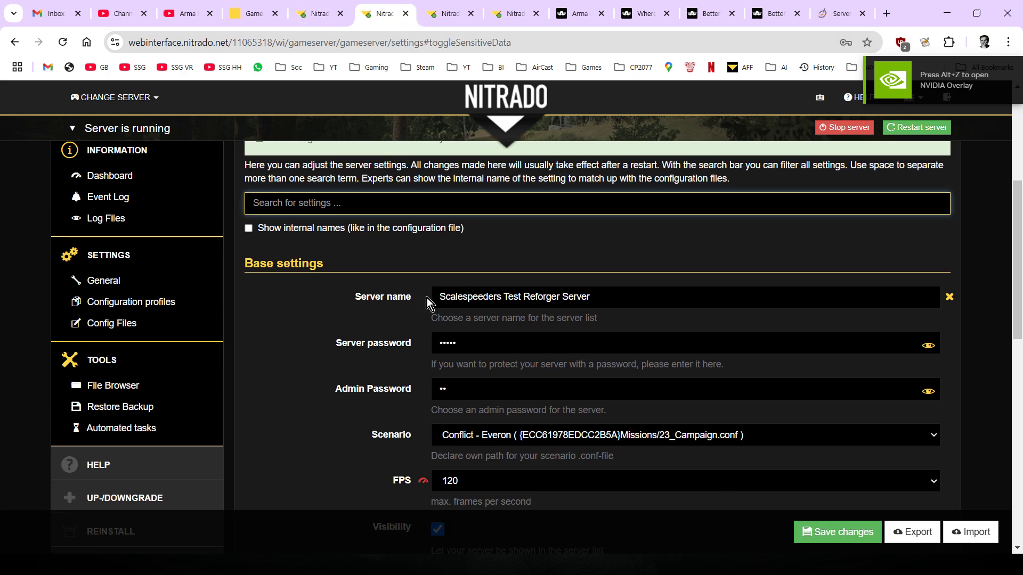
scroll(611, 300, "down", 1)
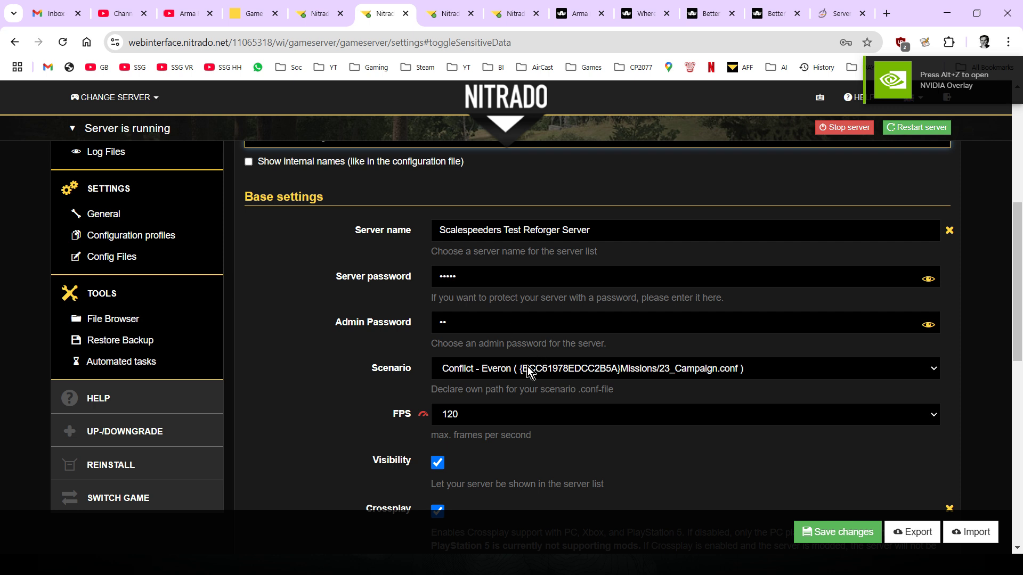
scroll(527, 366, "down", 1)
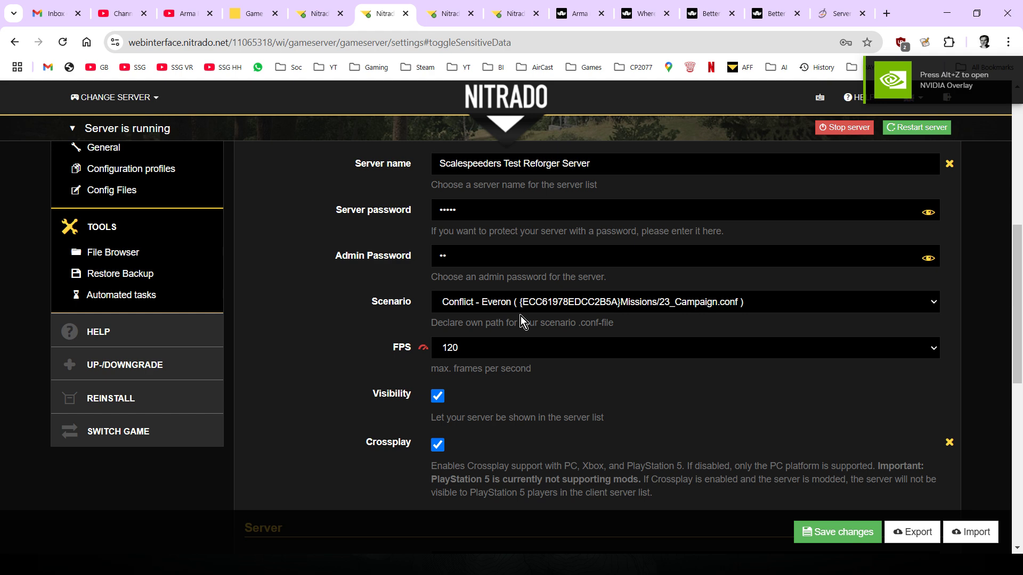
left_click(879, 300)
left_click(876, 301)
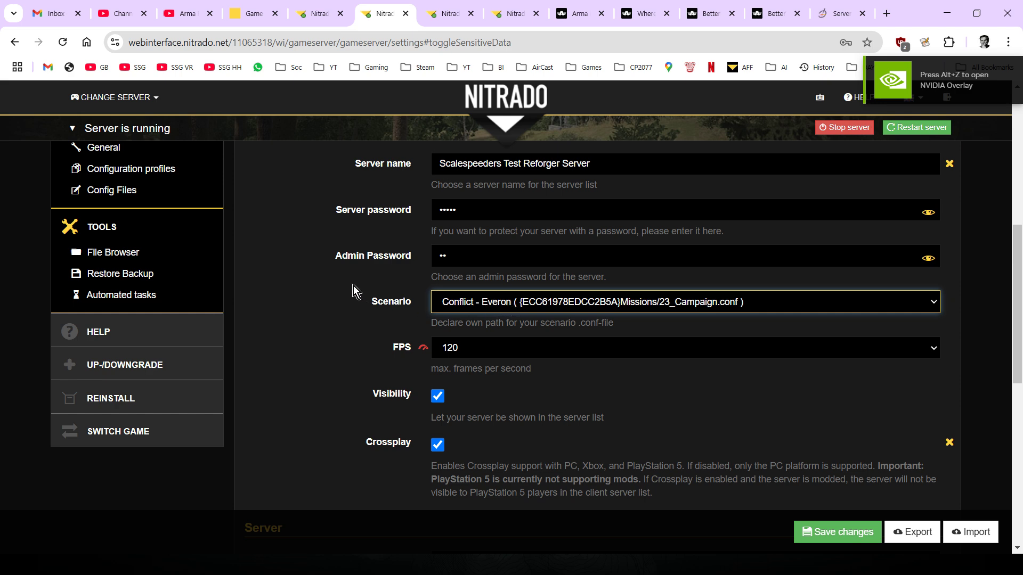
scroll(315, 277, "up", 1)
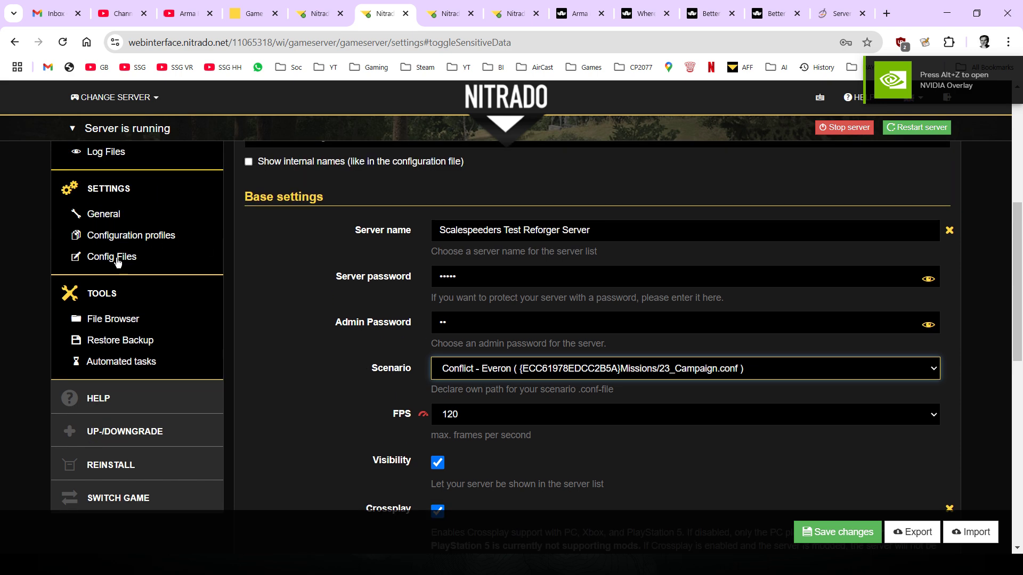
Step: Open config.json and delete the three mod entries from the mods array
left_click(452, 13)
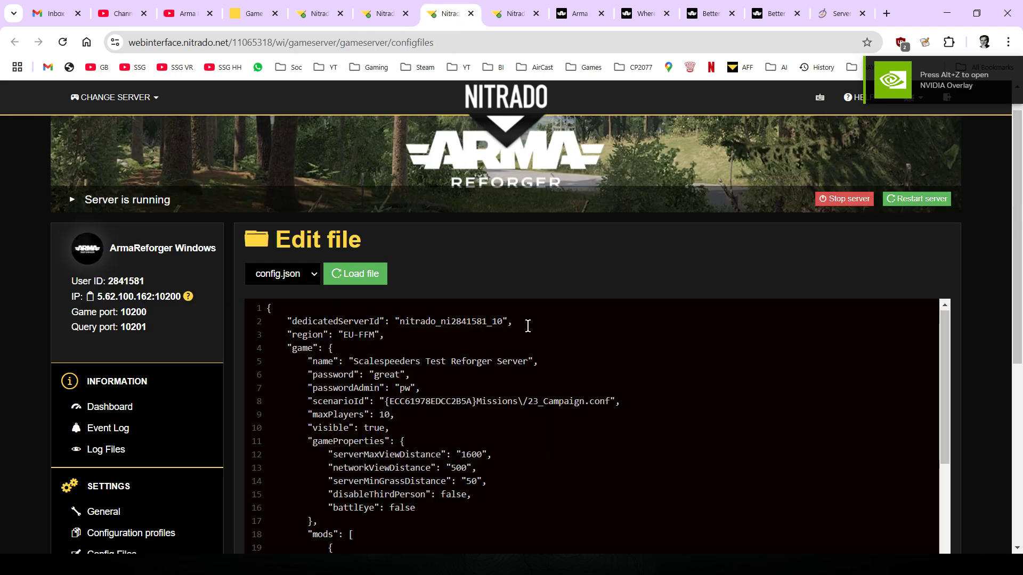
scroll(1017, 208, "down", 2)
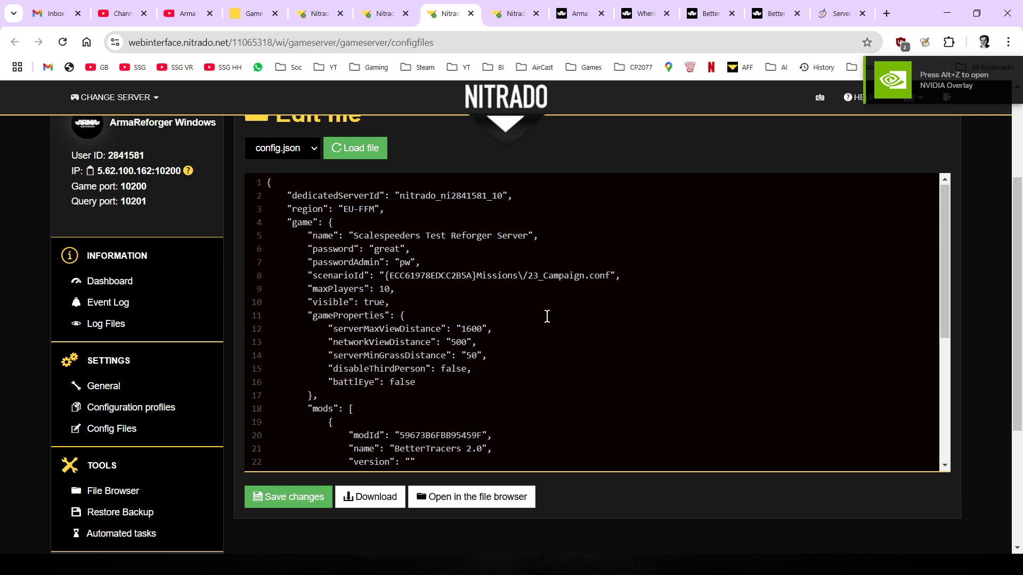
scroll(547, 307, "down", 3)
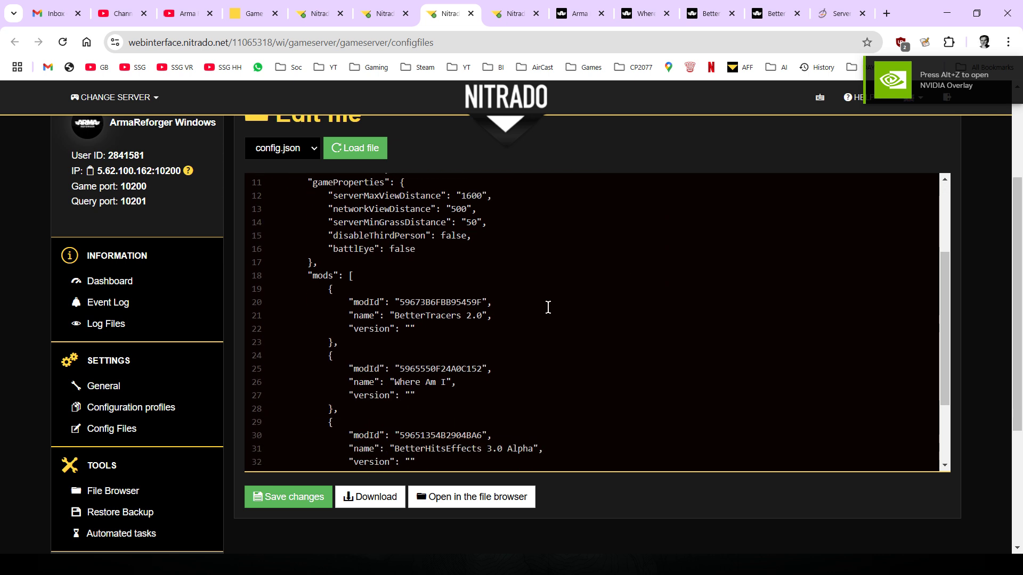
scroll(547, 307, "up", 1)
scroll(546, 307, "down", 1)
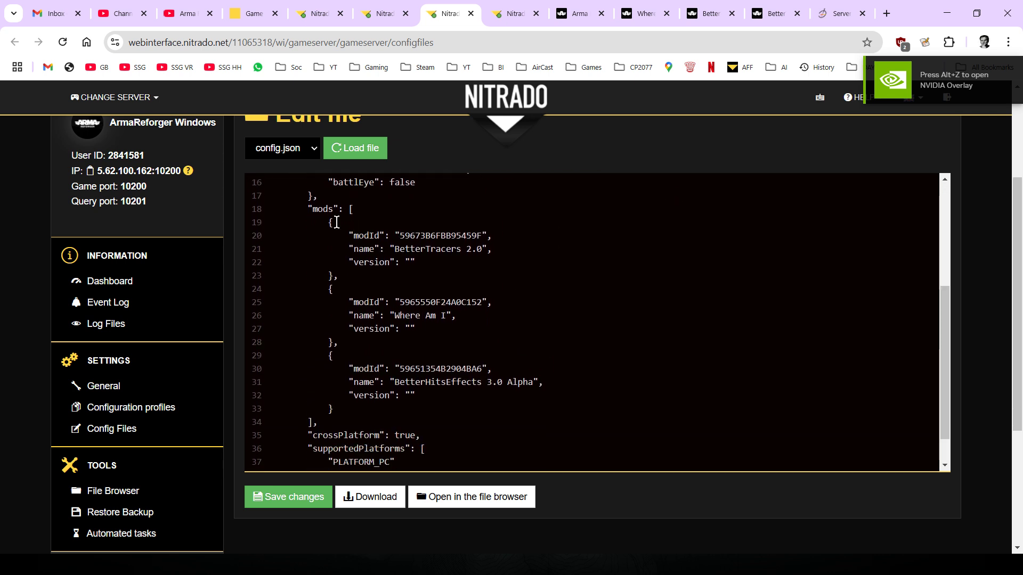
left_click_drag(327, 222, 504, 413)
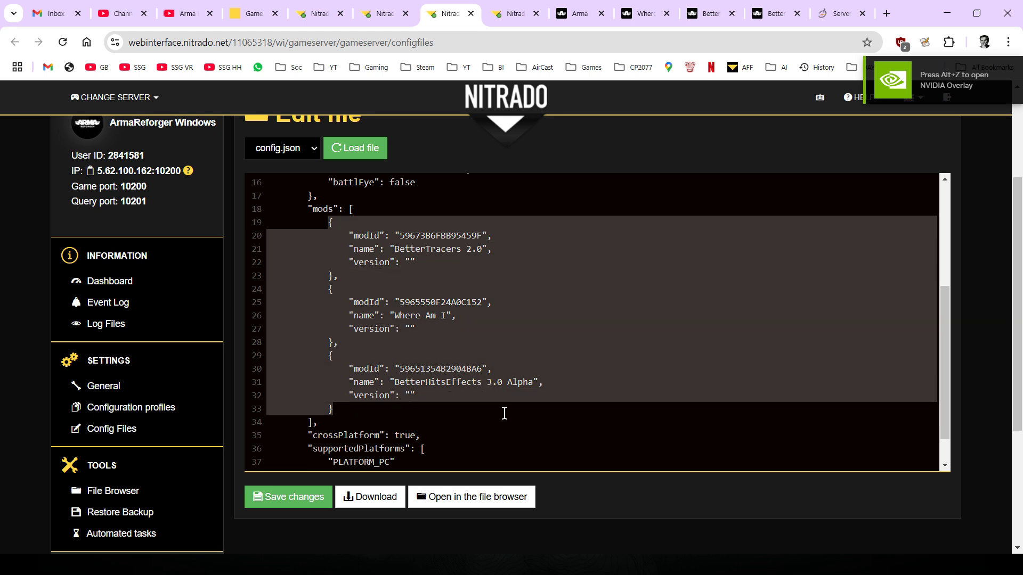
key("Delete")
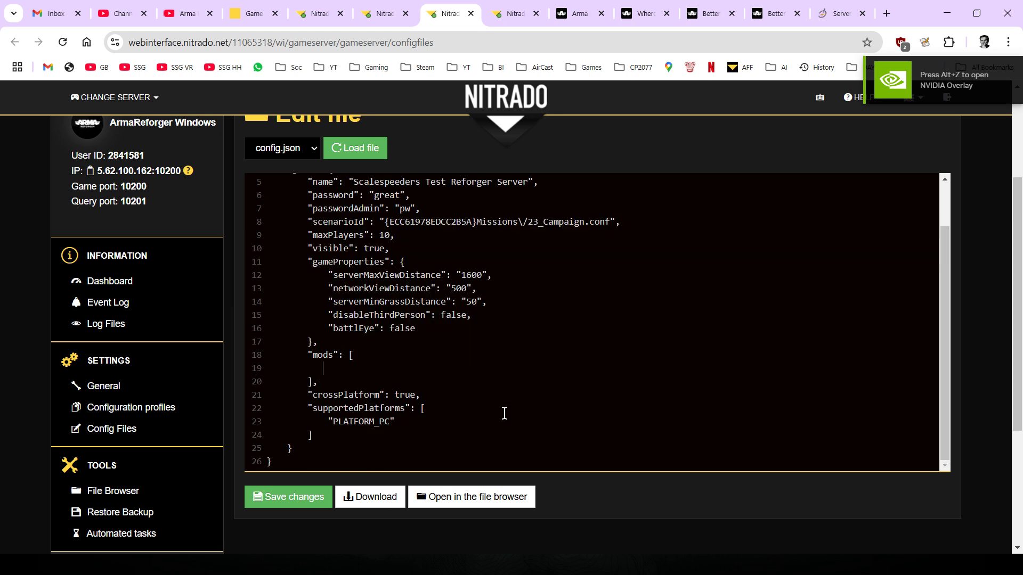
Step: Tidy the emptied mods line so it reads "mods": [],
key("BackSpace")
key("BackSpace")
key("BackSpace")
key("BackSpace")
type("[")
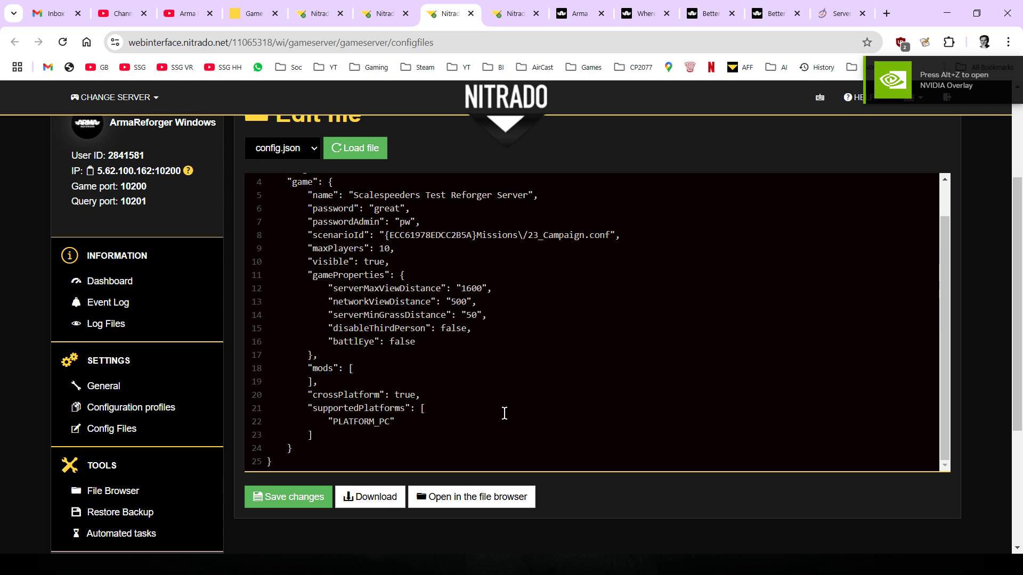
left_click_drag(307, 384, 276, 383)
key("BackSpace")
key("BackSpace")
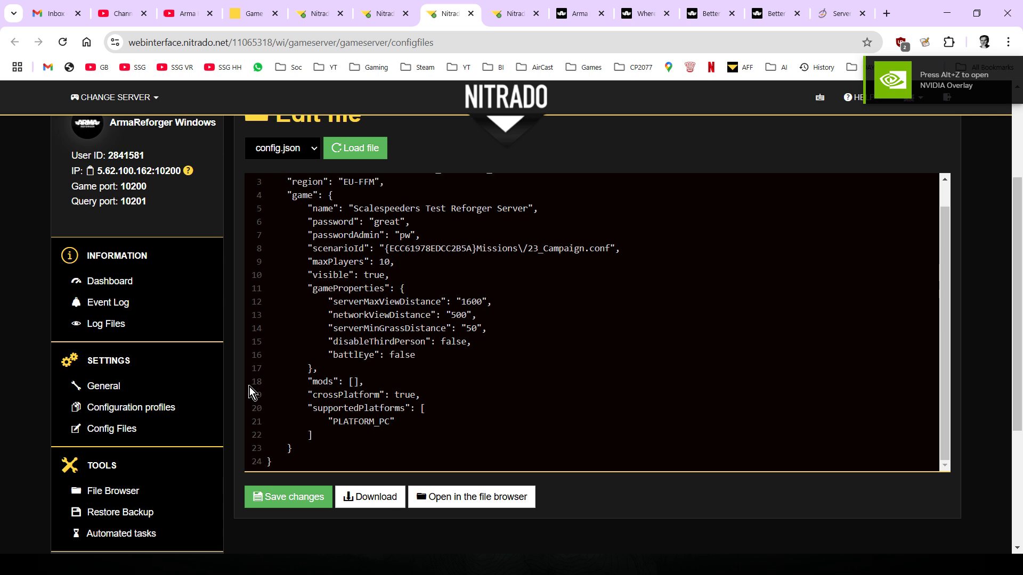
left_click(495, 413)
left_click(373, 13)
scroll(577, 352, "down", 3)
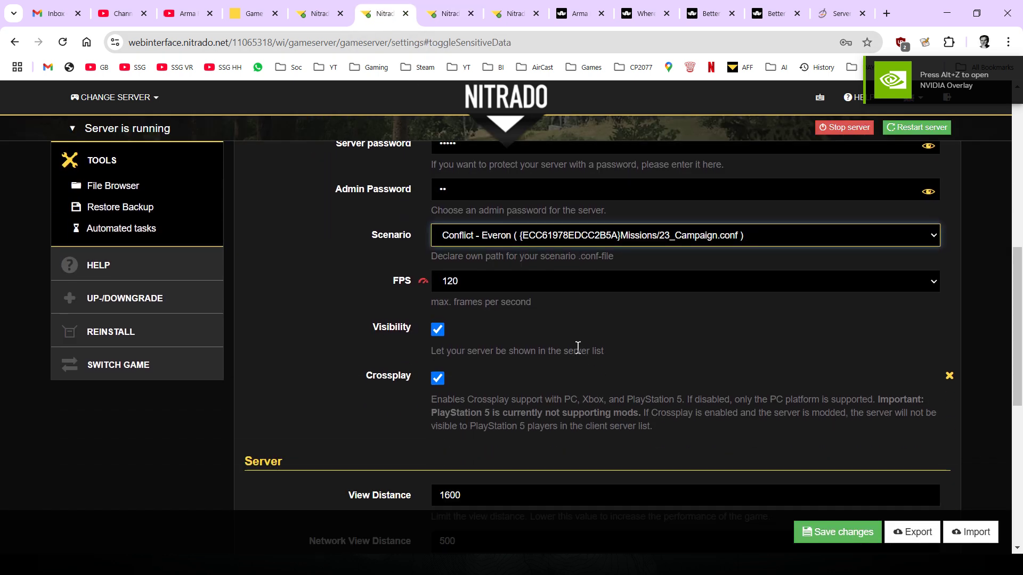
scroll(577, 353, "down", 8)
scroll(578, 349, "up", 7)
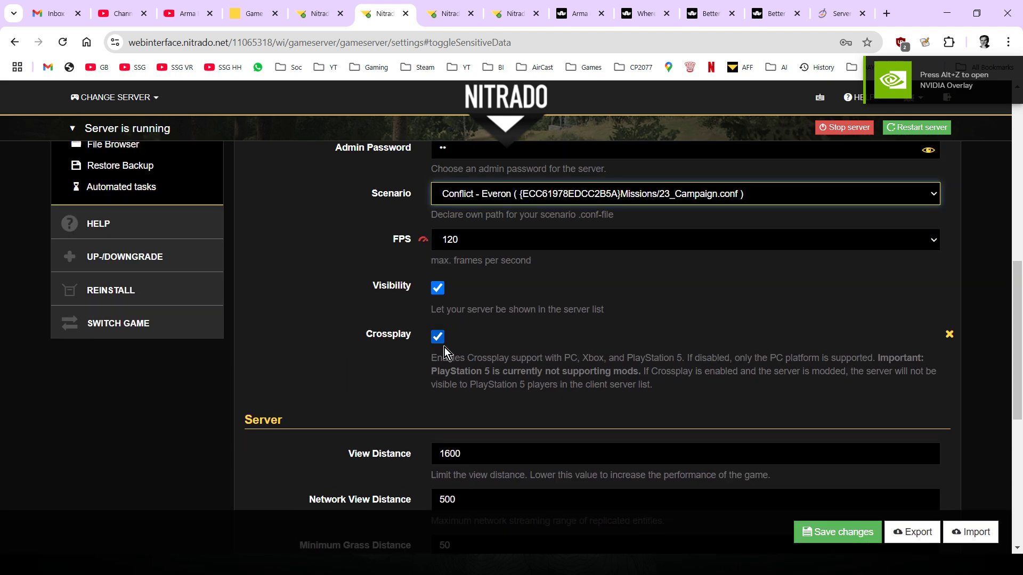
scroll(445, 344, "up", 1)
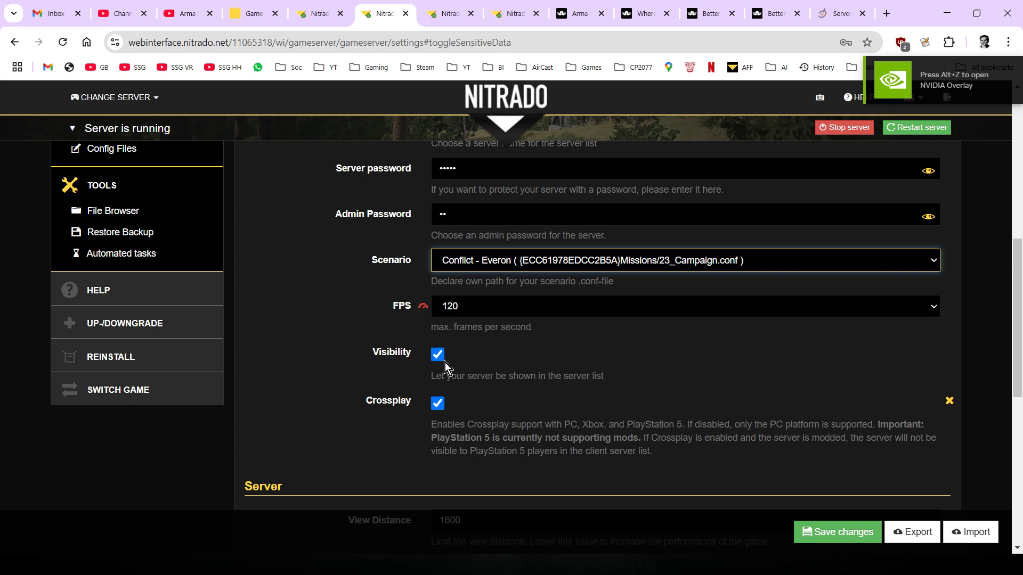
left_click(434, 21)
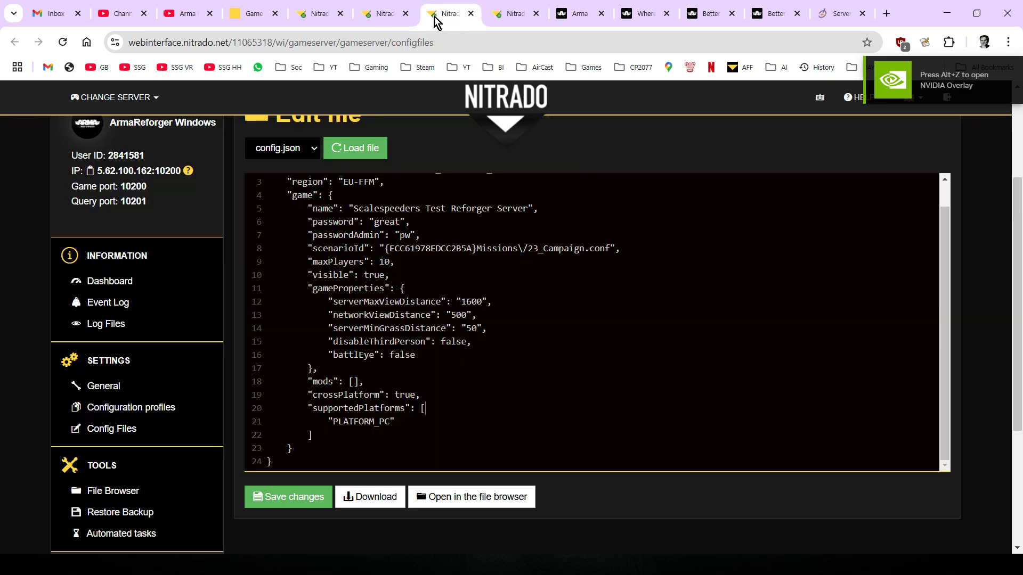
left_click_drag(307, 219, 294, 235)
left_click_drag(642, 246, 292, 249)
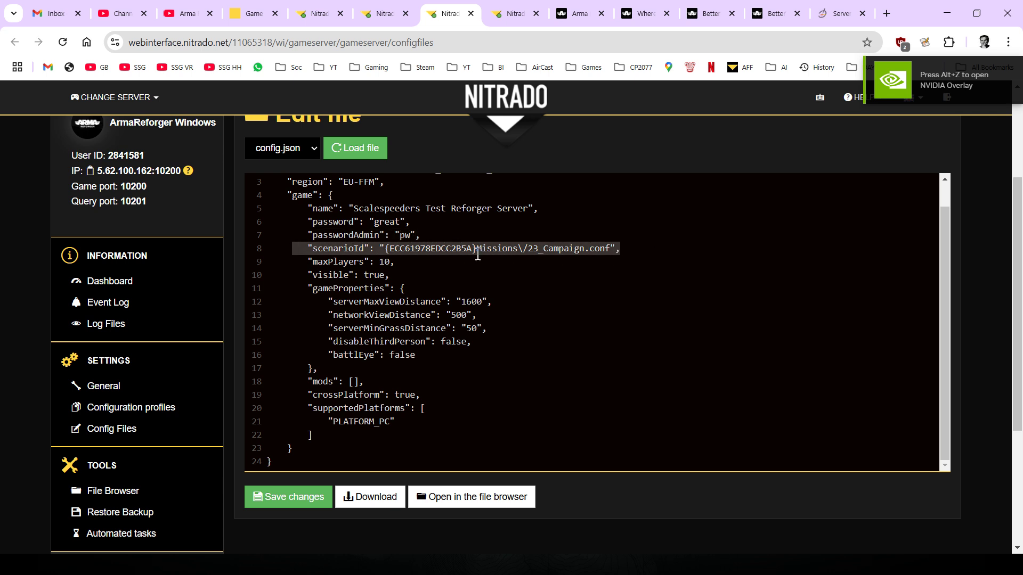
left_click(635, 250)
left_click_drag(634, 250, 516, 248)
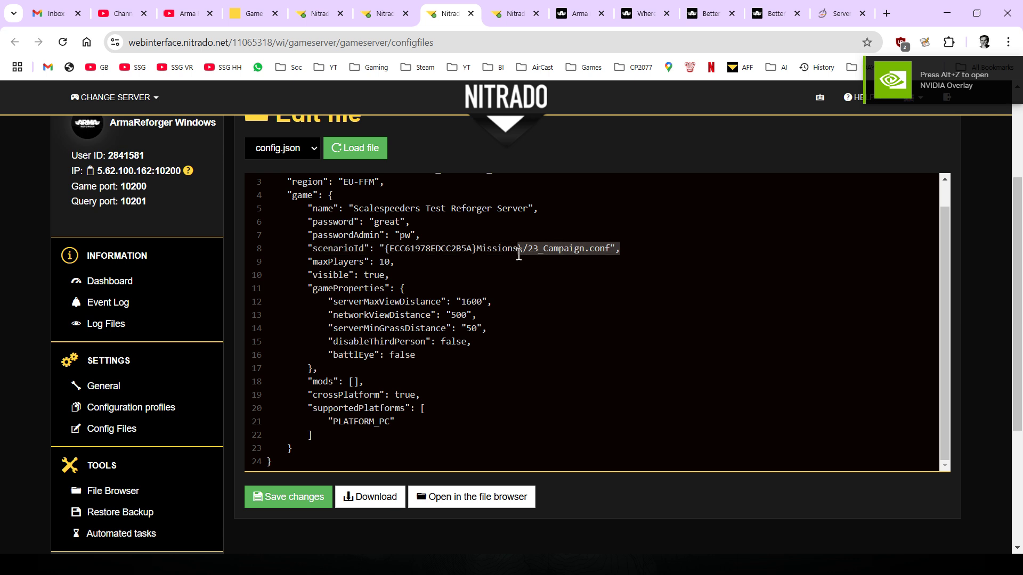
left_click(629, 246)
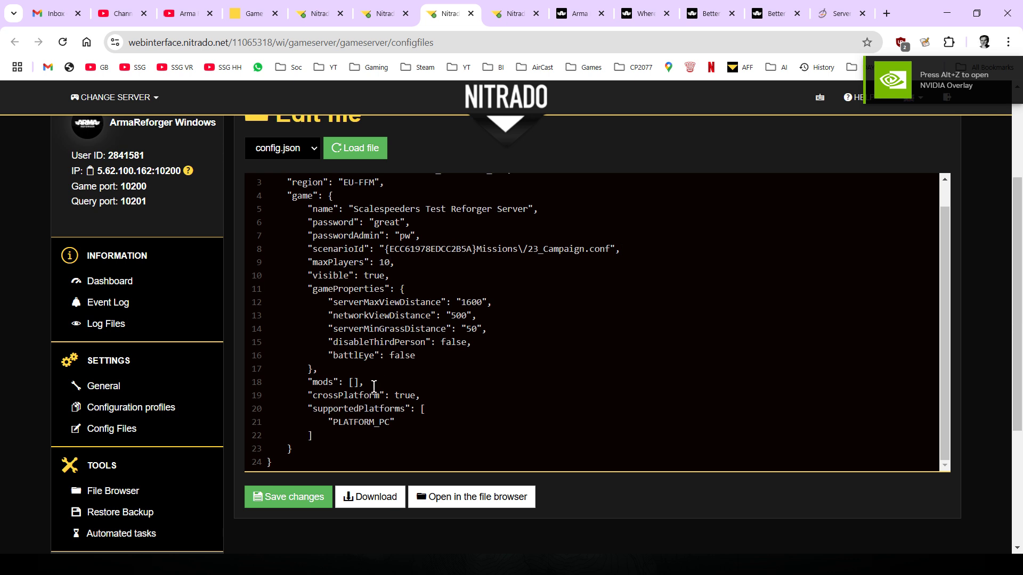
left_click(429, 400)
left_click_drag(430, 399, 288, 395)
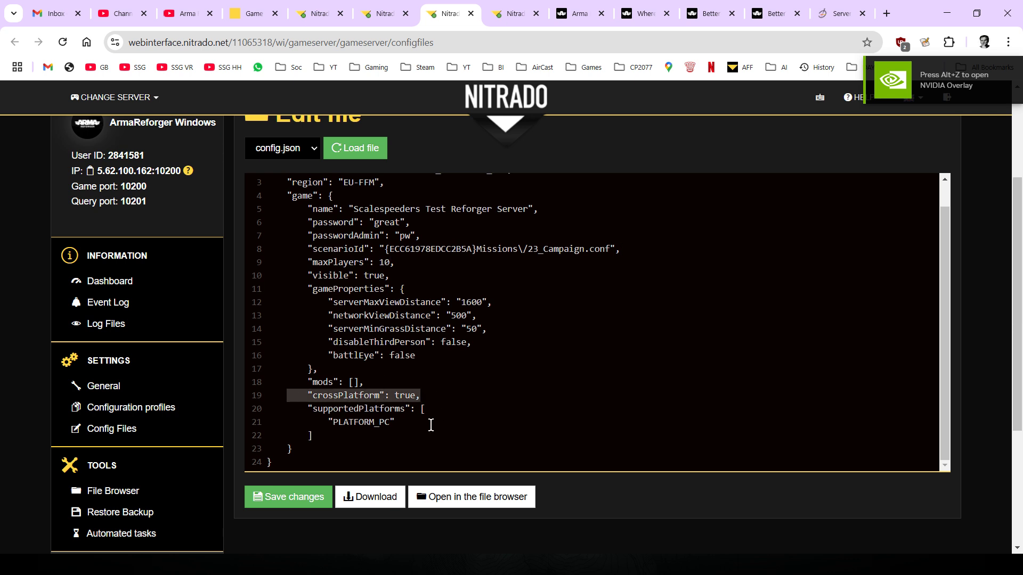
left_click(407, 425)
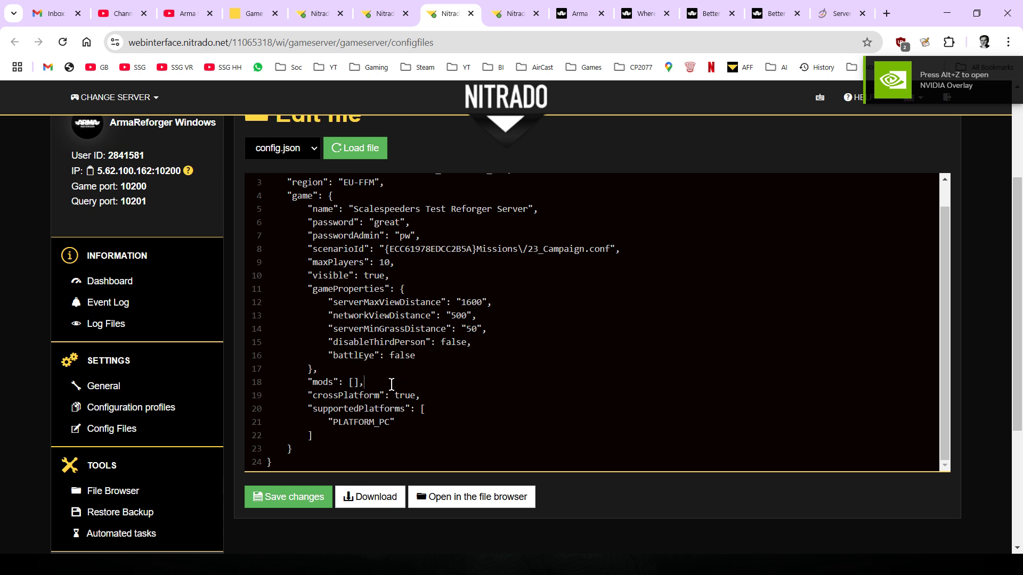
left_click_drag(364, 383, 288, 384)
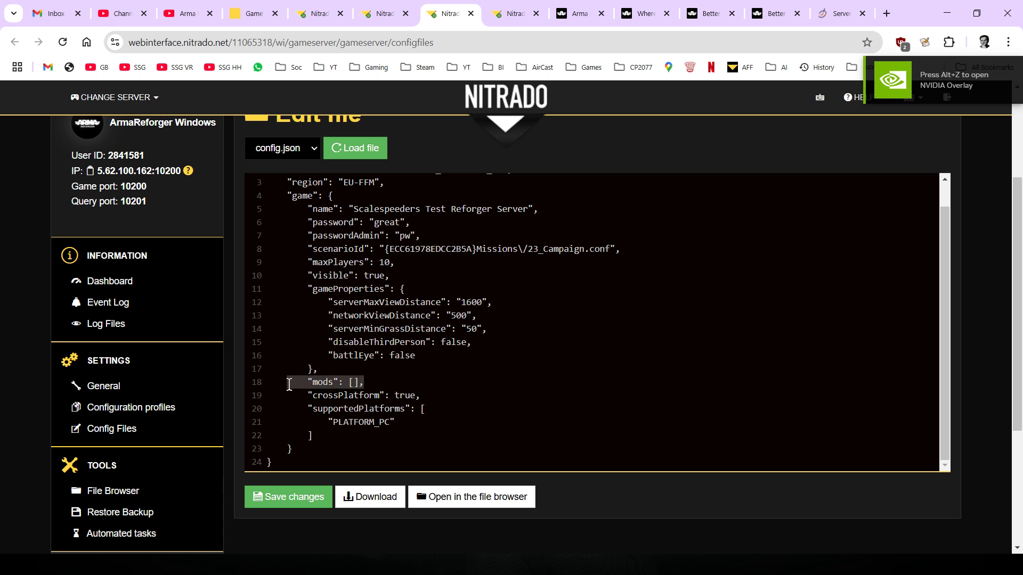
left_click(354, 383)
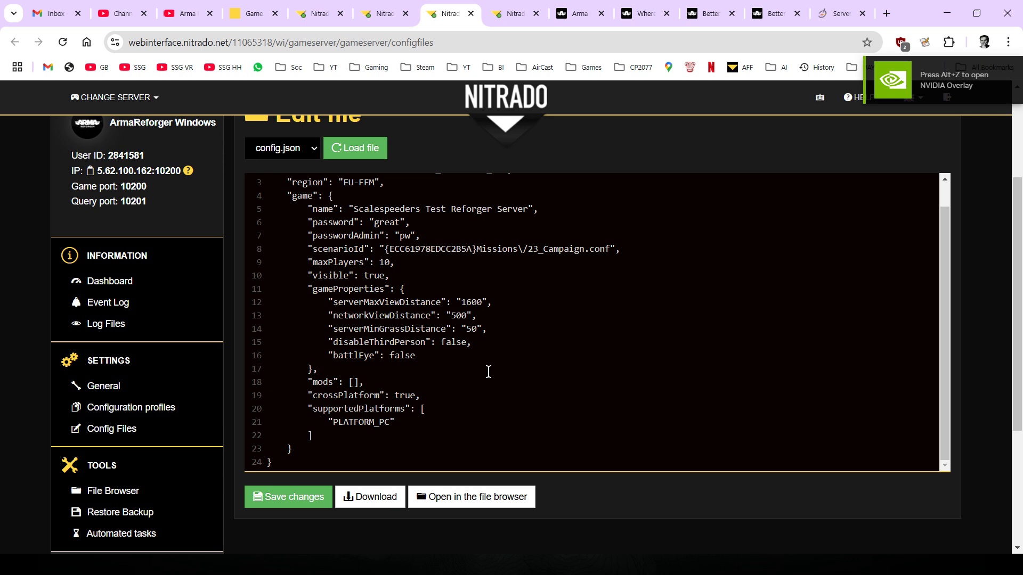
Step: Copy the mod preset's JSON listing of its three mods to the clipboard from the game's Workshop
left_click(538, 565)
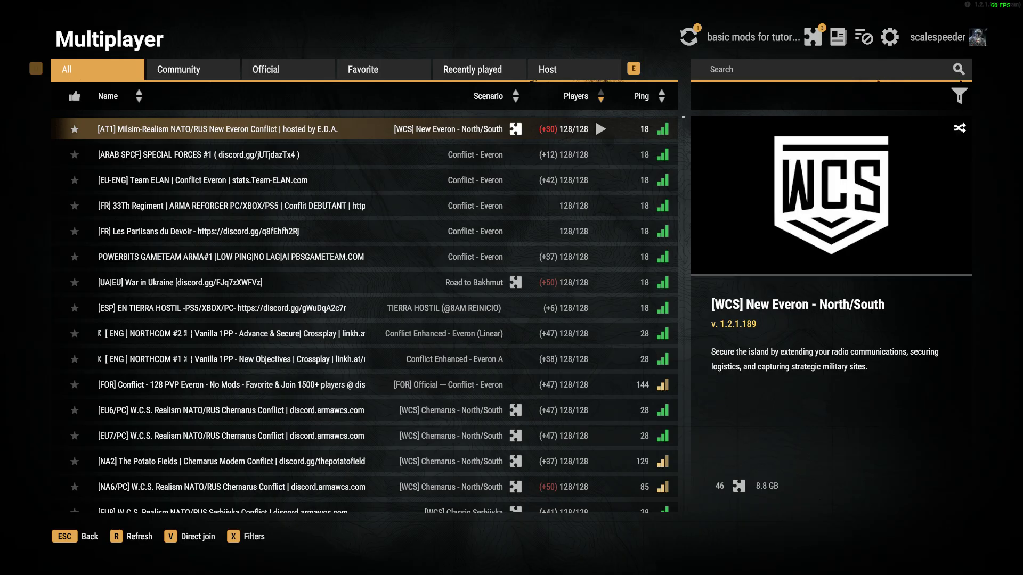
key("Escape")
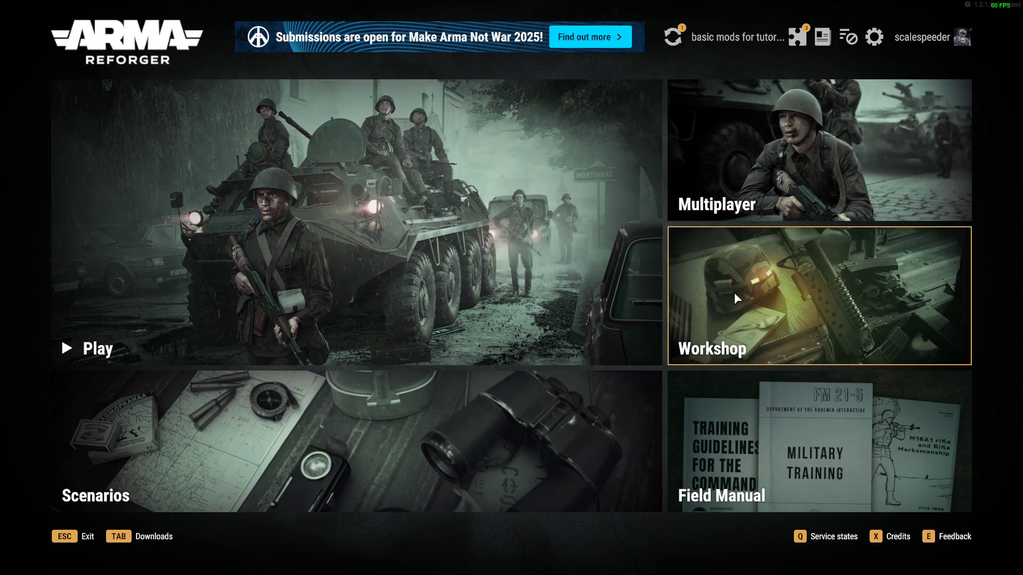
left_click(734, 293)
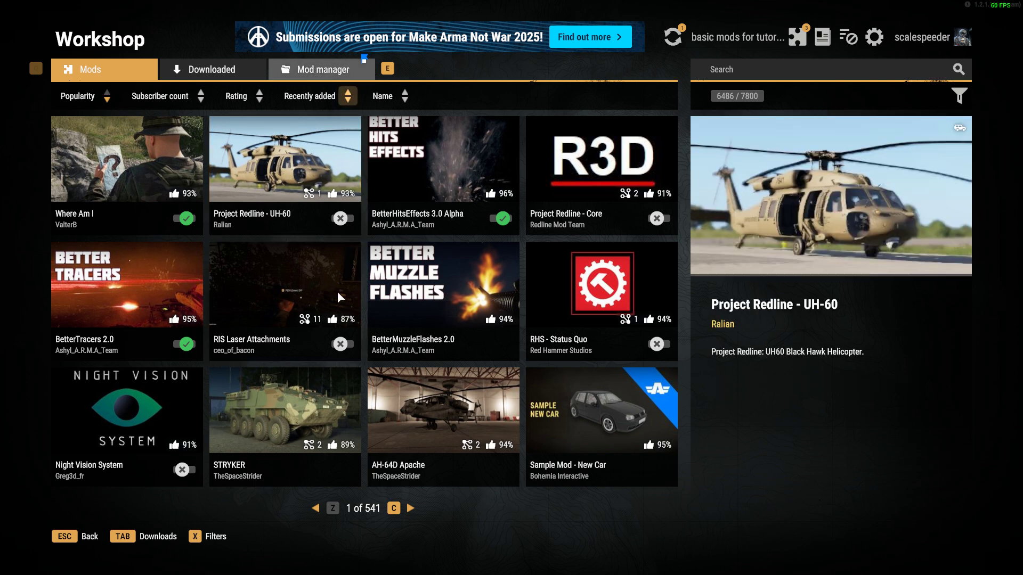
left_click(321, 69)
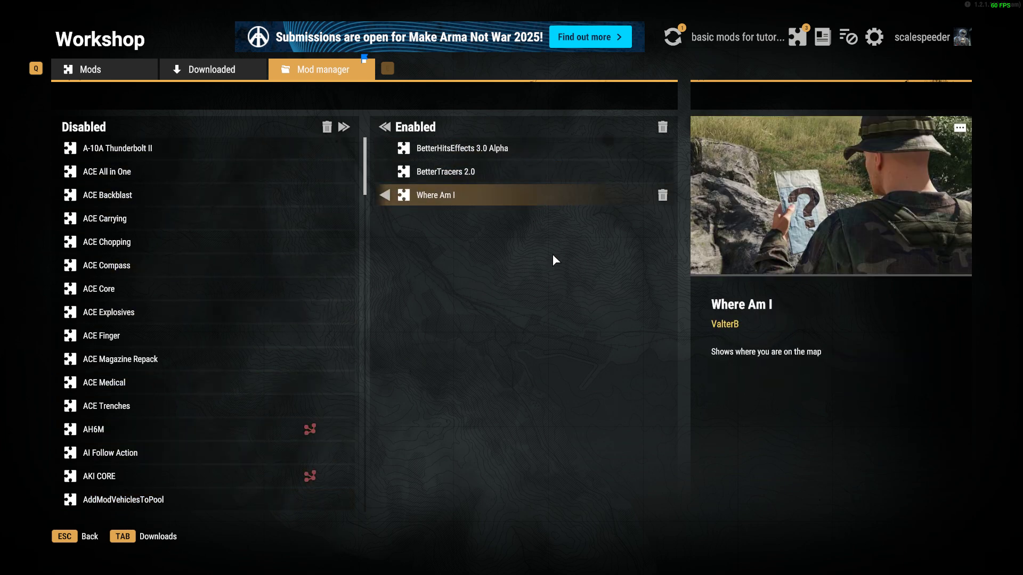
left_click(796, 39)
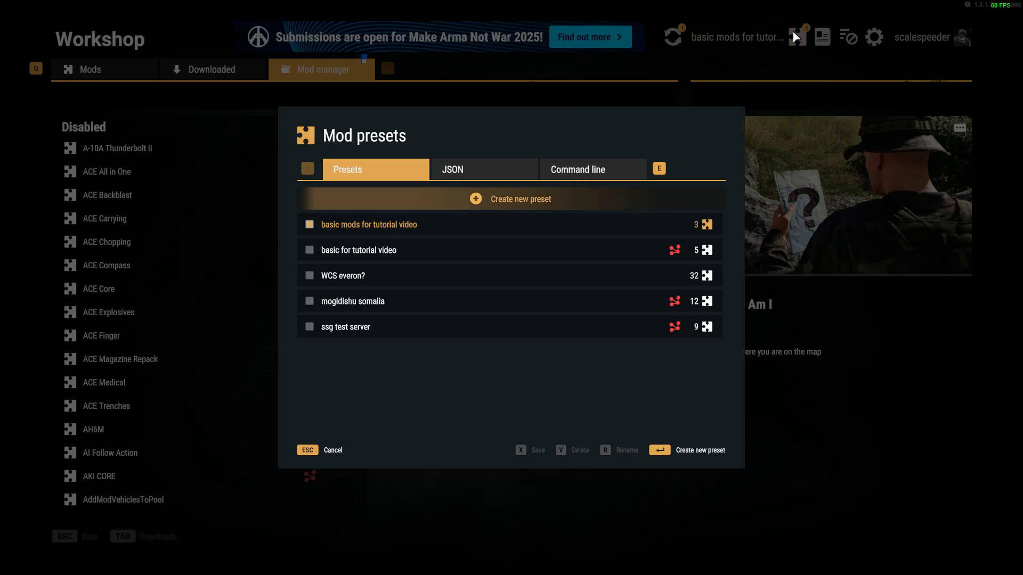
left_click(510, 170)
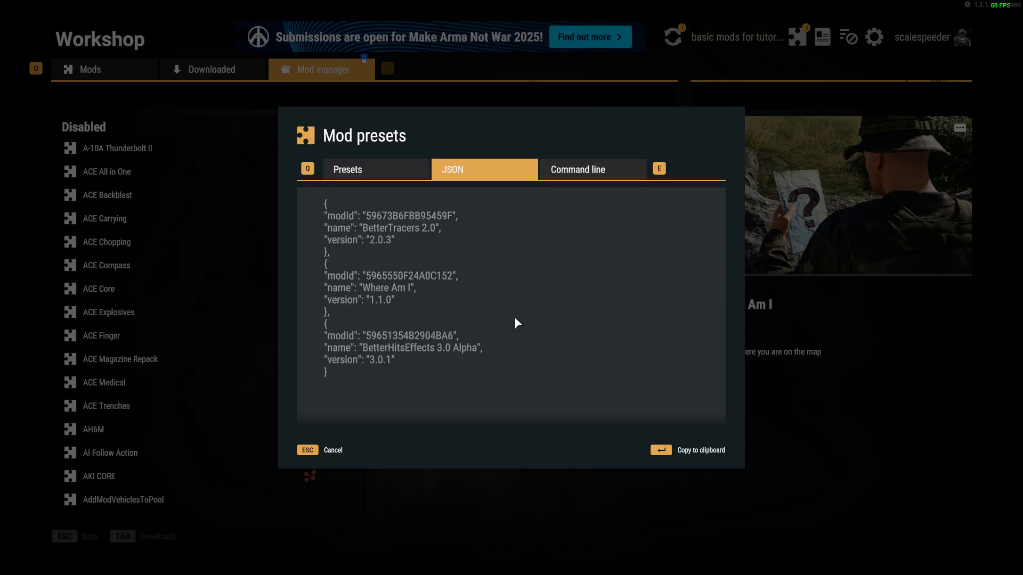
left_click(672, 450)
Step: Paste the three mods' JSON into config.json's empty mods array
key("alt+Tab")
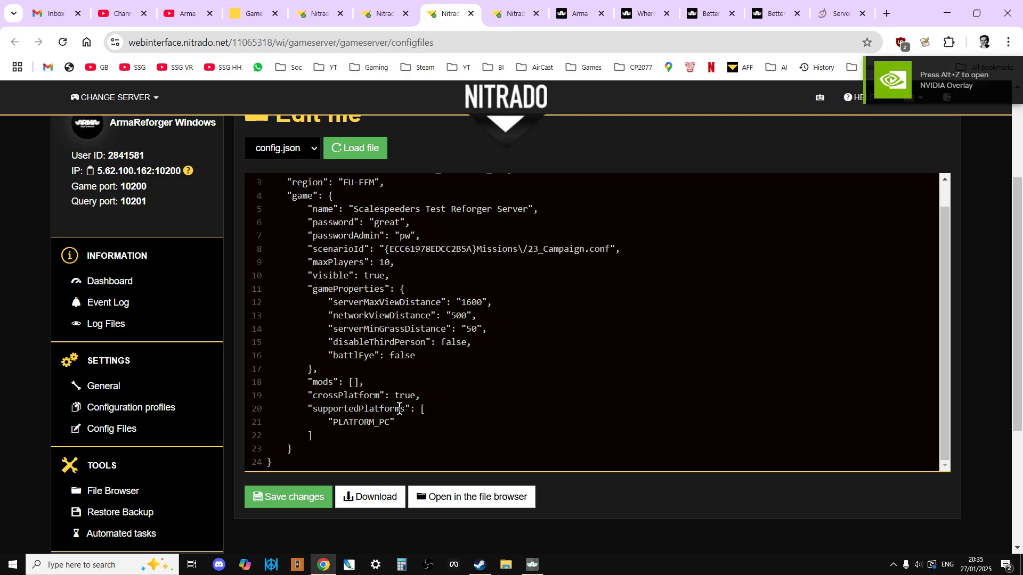
key("ctrl+v")
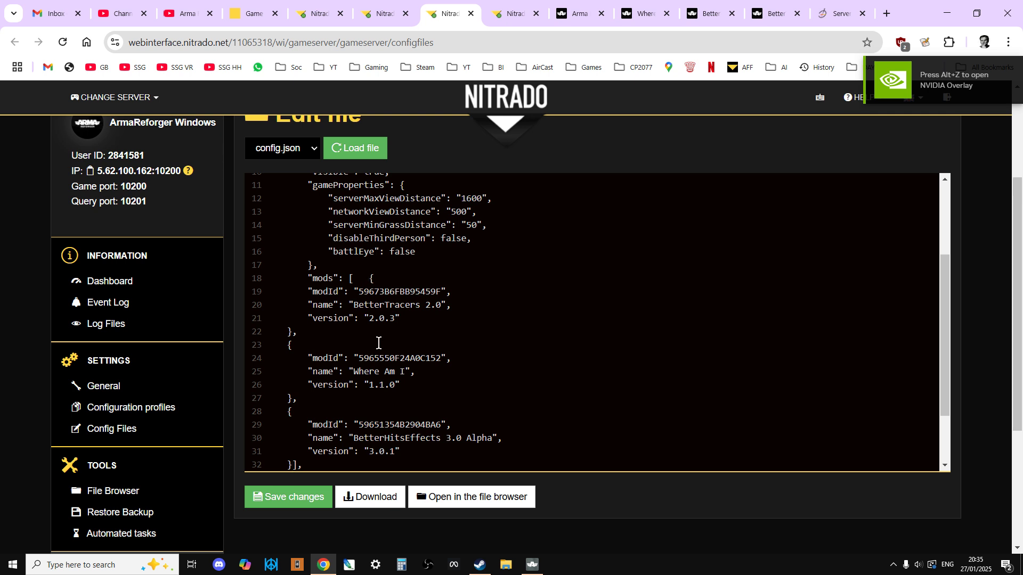
key("Return")
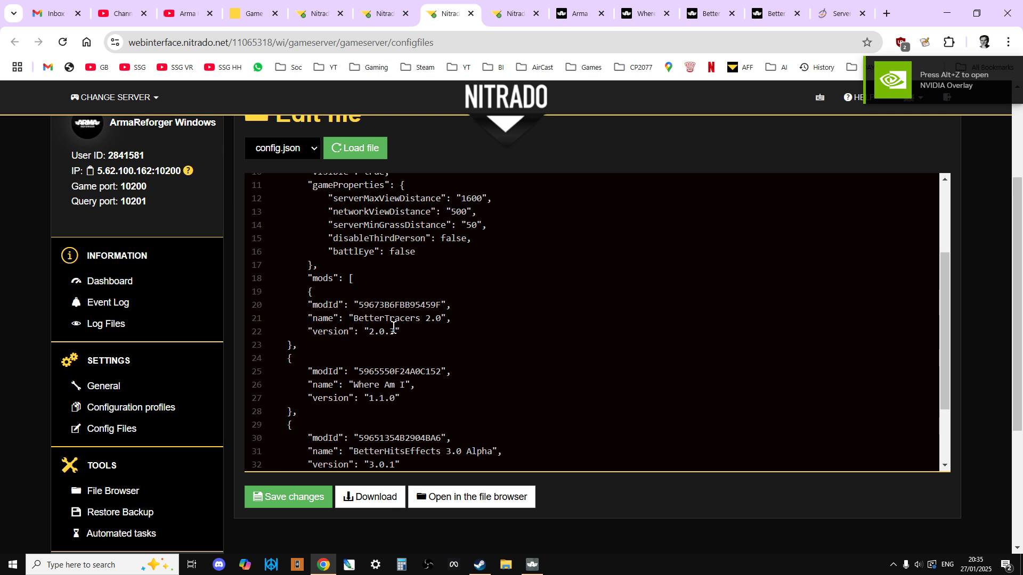
Step: Clear the version values for BetterTracers, Where Am I and BetterHitsEffects, and move the closing bracket onto its own line
left_click_drag(393, 327, 368, 330)
key("BackSpace")
left_click_drag(393, 399, 370, 369)
key("BackSpace")
scroll(469, 400, "down", 3)
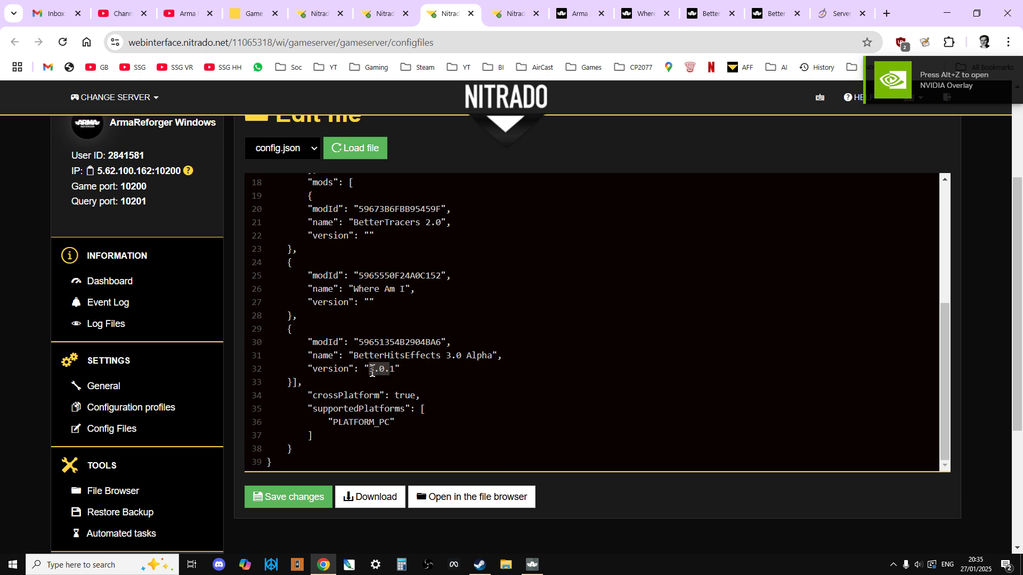
type("1")
key("BackSpace")
left_click(292, 382)
key("Return")
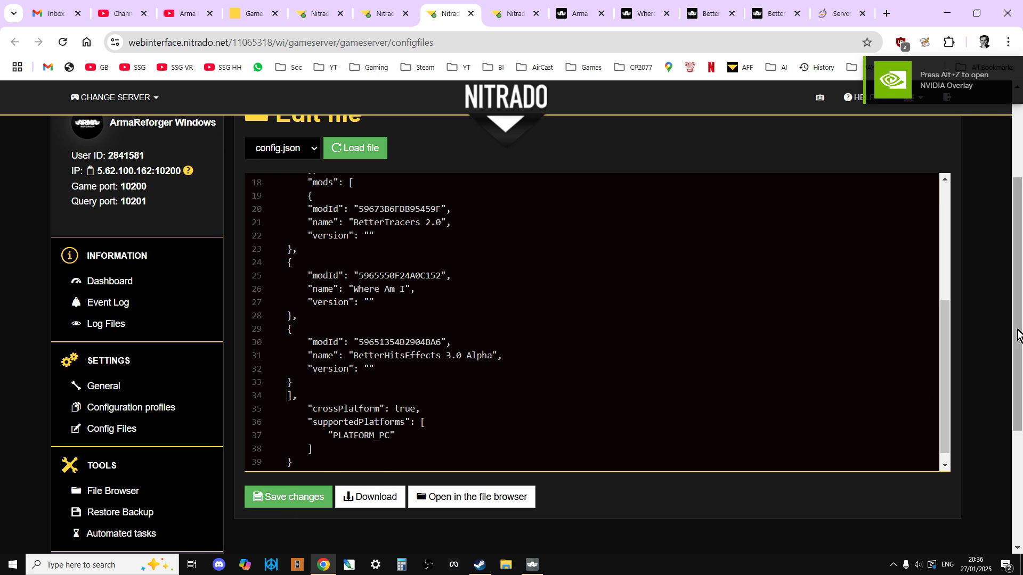
scroll(1020, 330, "up", 1)
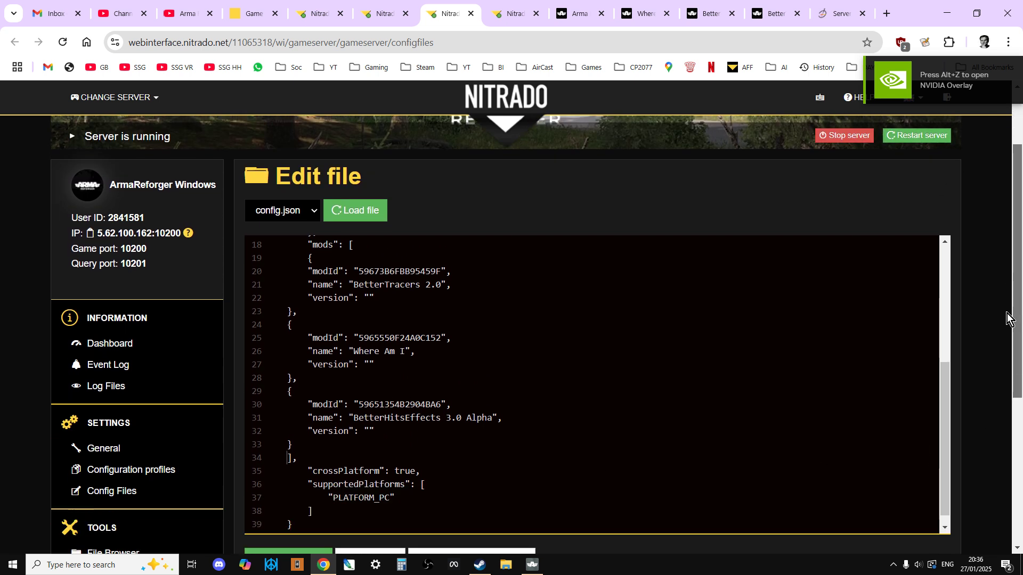
scroll(1011, 320, "down", 1)
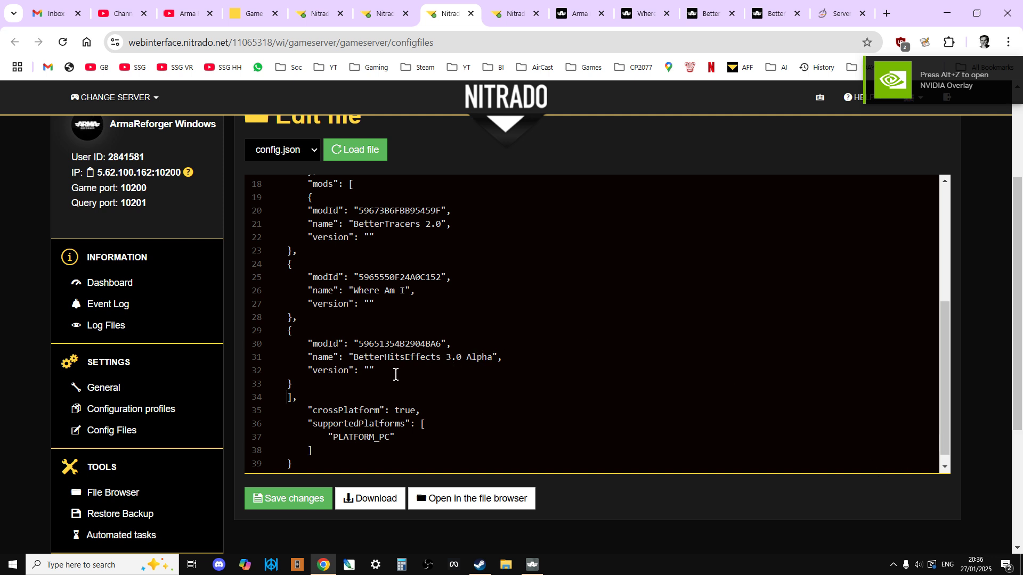
scroll(396, 374, "up", 2)
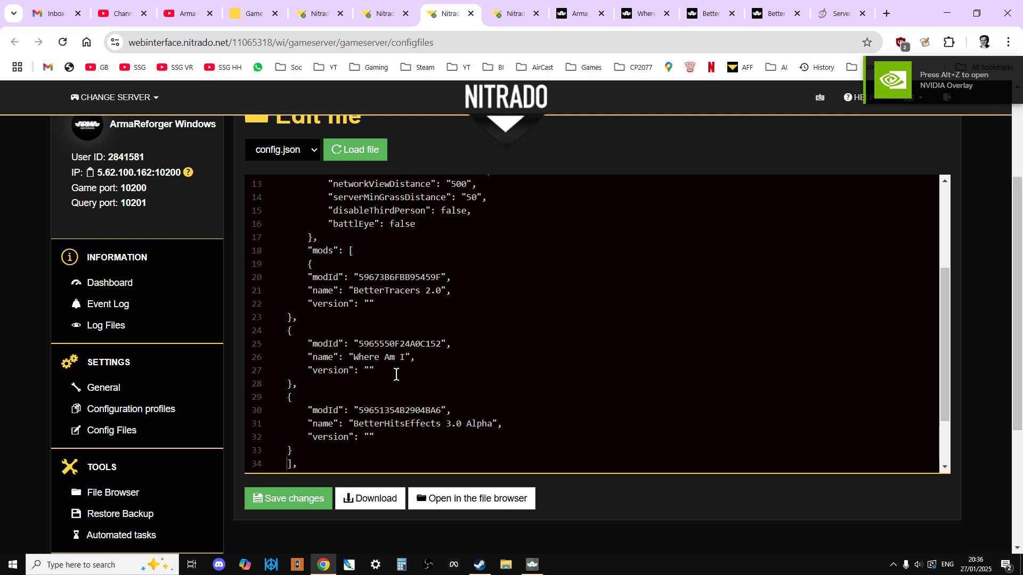
scroll(396, 374, "up", 2)
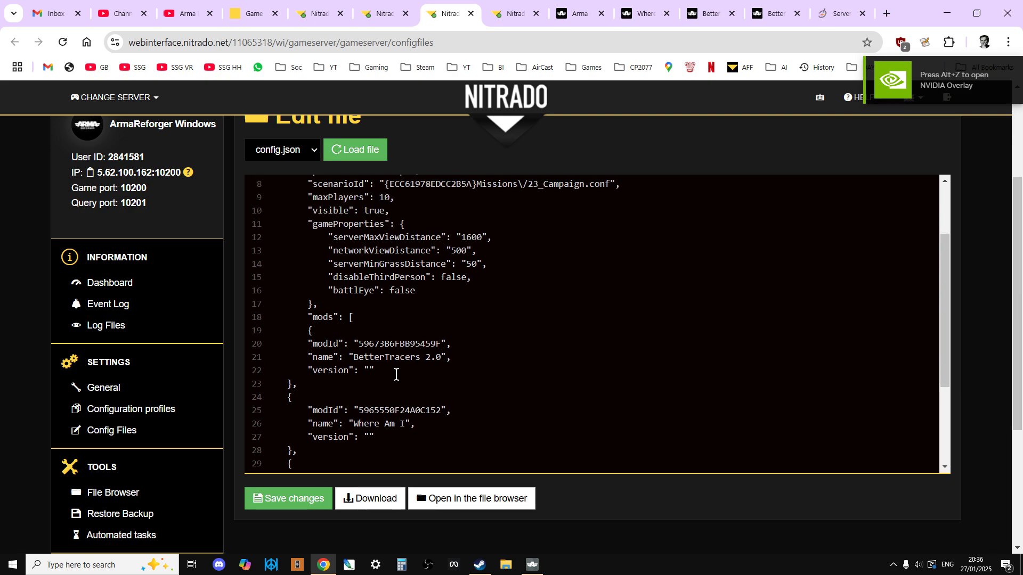
Step: Reopen the mod presets from the game's main menu in JSON view, then return to Chrome
left_click(532, 564)
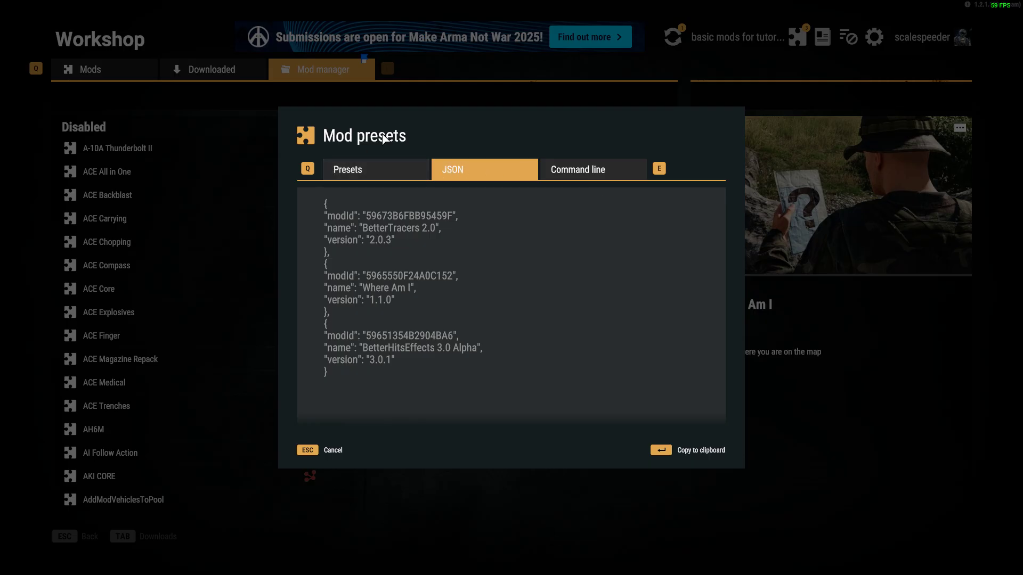
key("Escape")
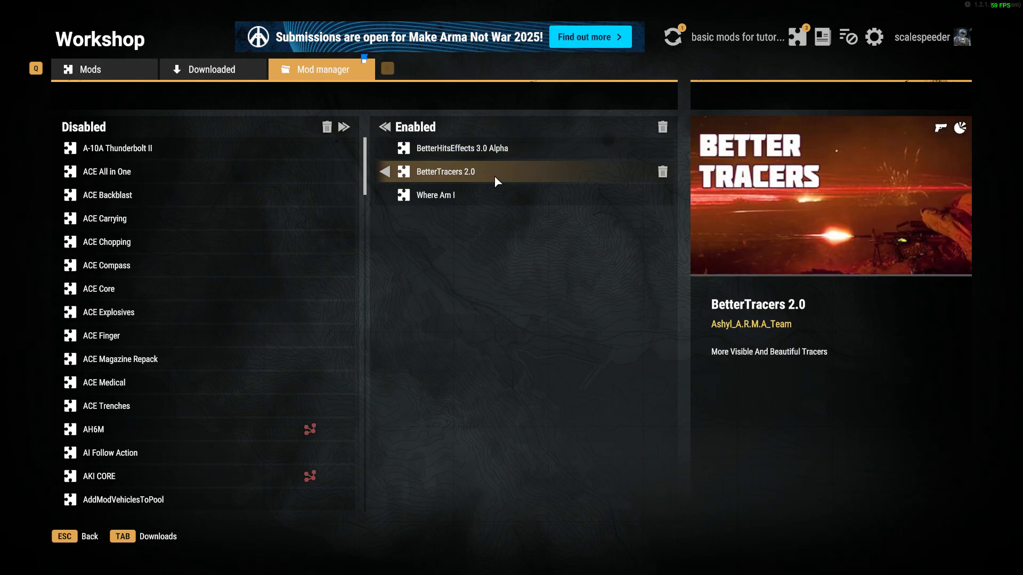
key("Escape")
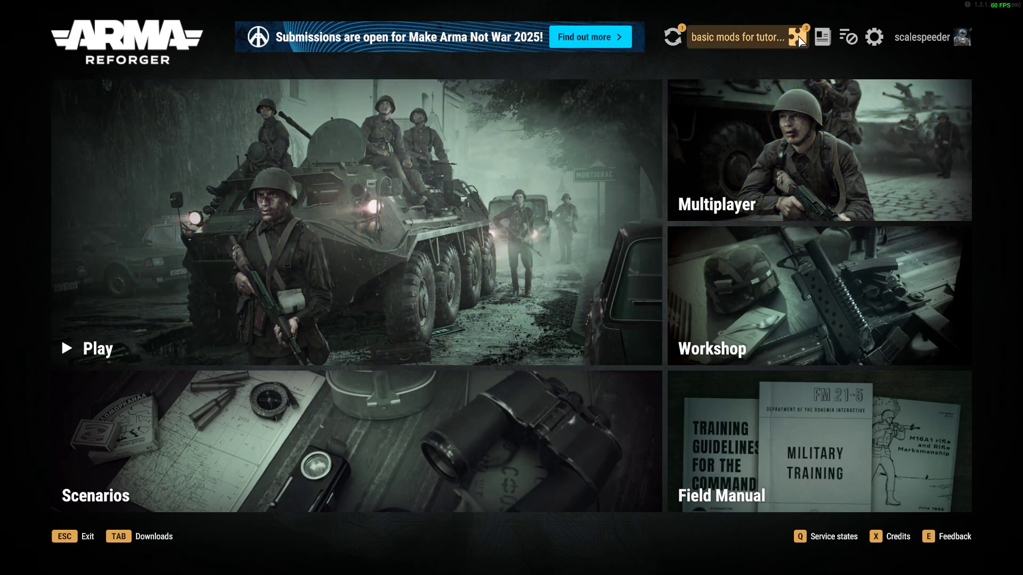
left_click(798, 38)
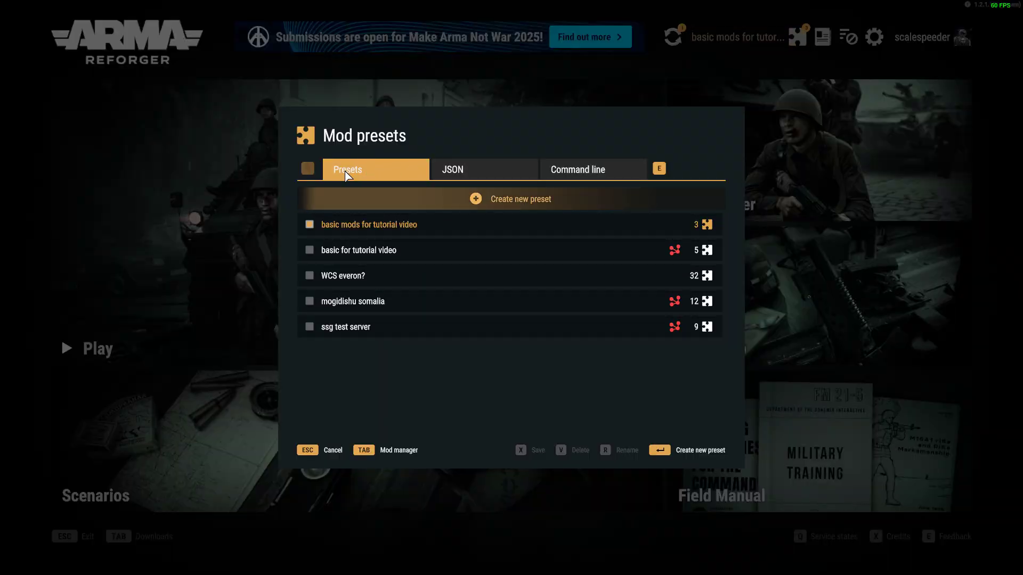
left_click(505, 177)
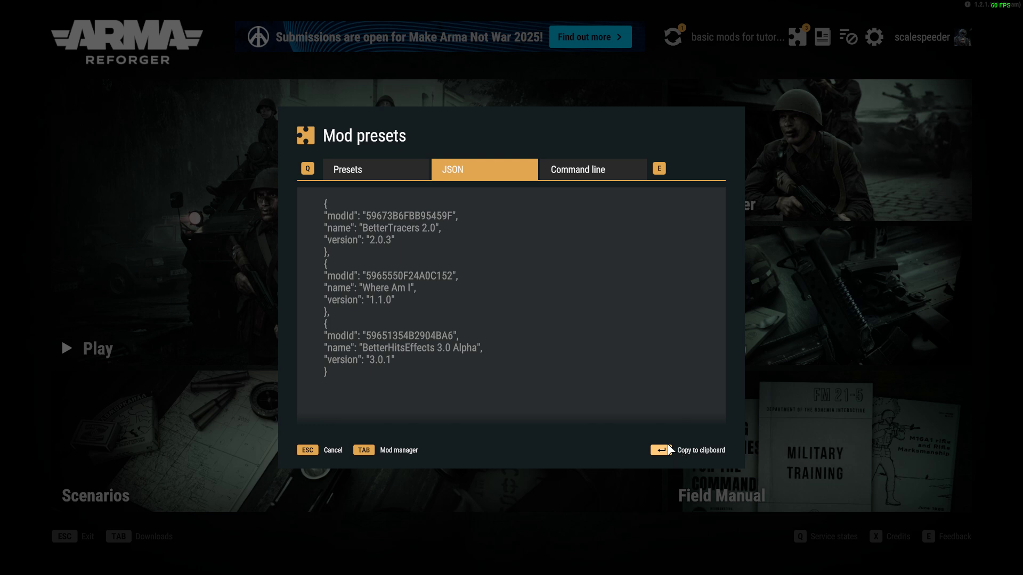
key("alt+Tab")
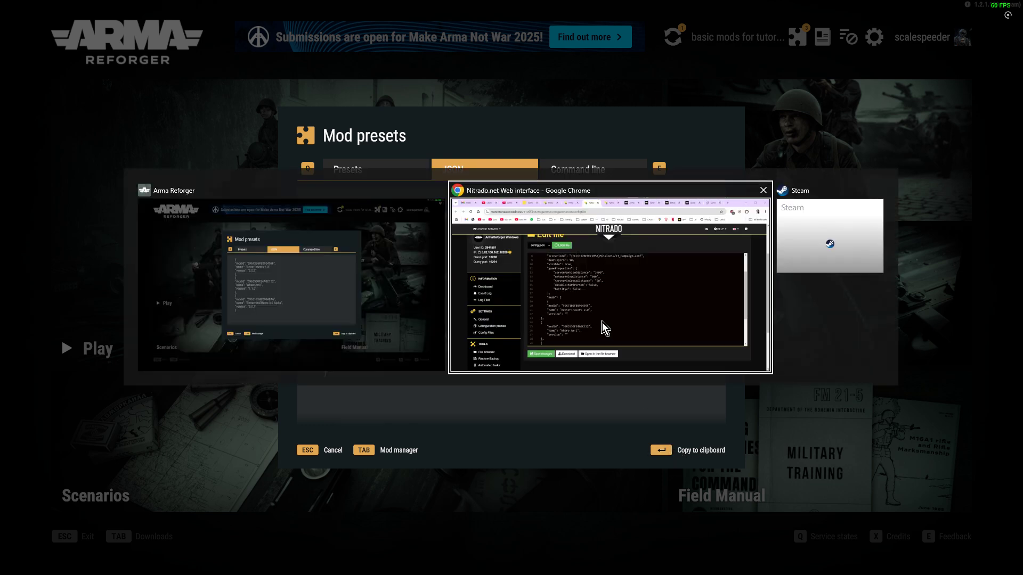
Step: On the Reforger Workshop, open the Where Am I mod page and select its ID 5965550F24A0C152
left_click(576, 13)
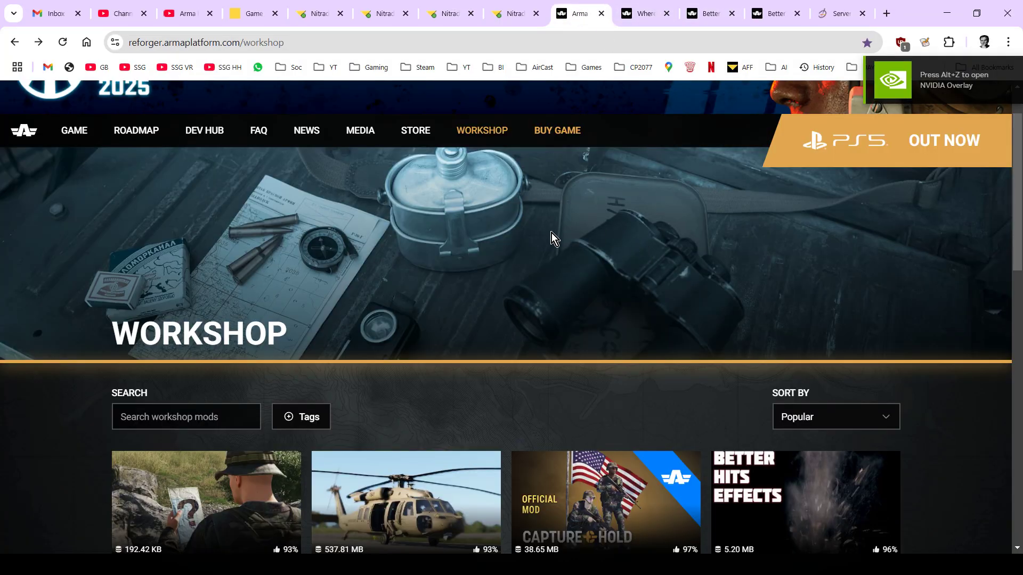
scroll(551, 232, "down", 1)
scroll(551, 232, "up", 1)
scroll(551, 232, "down", 1)
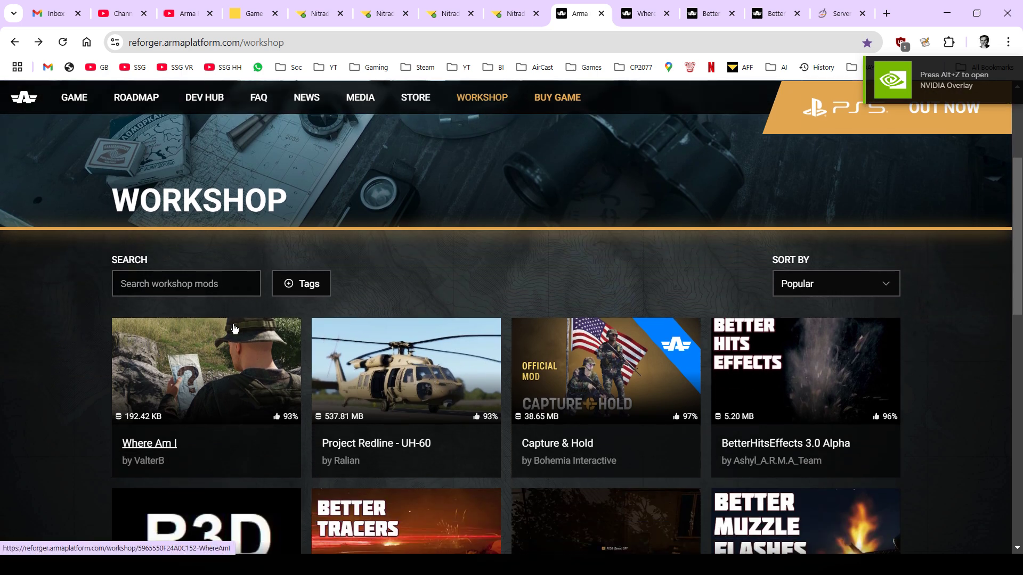
left_click(648, 14)
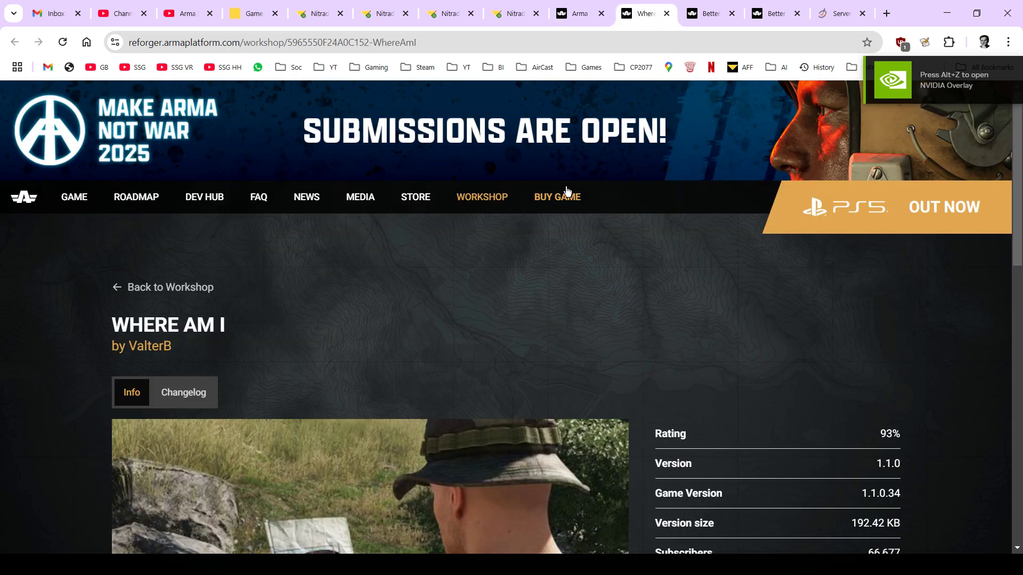
scroll(590, 229, "down", 4)
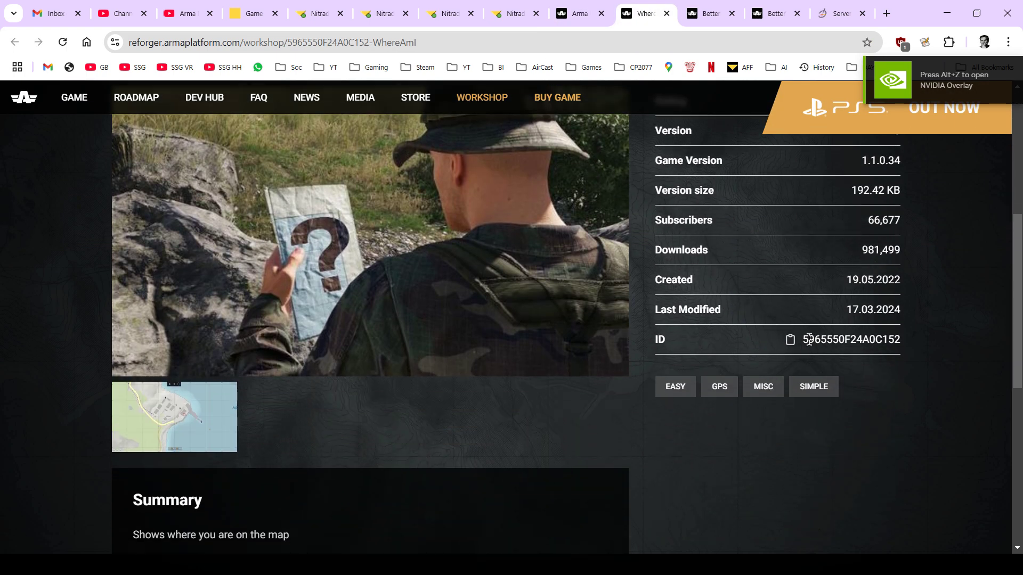
left_click_drag(803, 341, 904, 341)
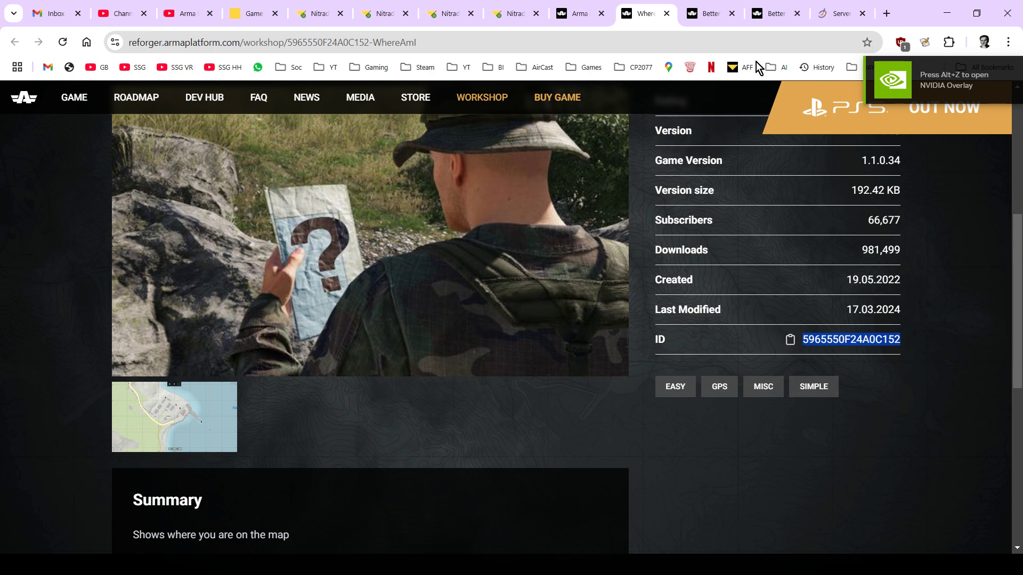
Step: Scroll the Server_Config wiki page to the example mods array and select its mod entries
left_click(837, 15)
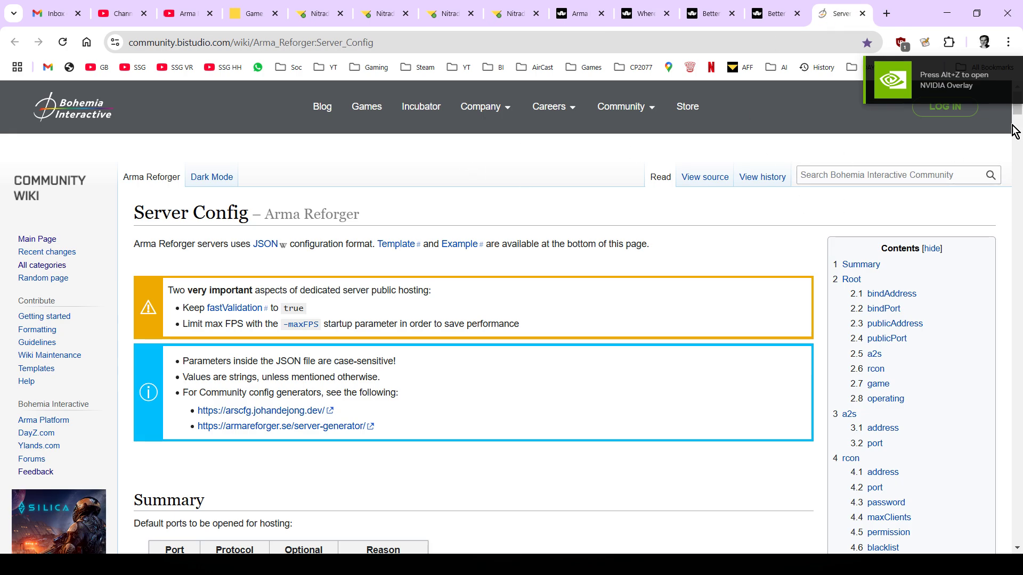
left_click_drag(1017, 126, 1018, 549)
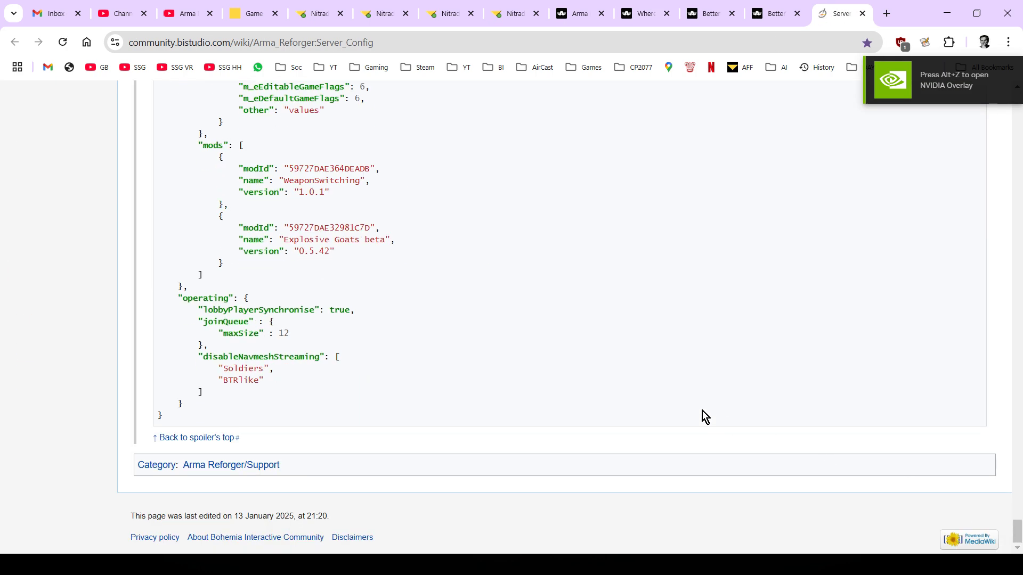
scroll(667, 373, "up", 10)
scroll(596, 325, "up", 4)
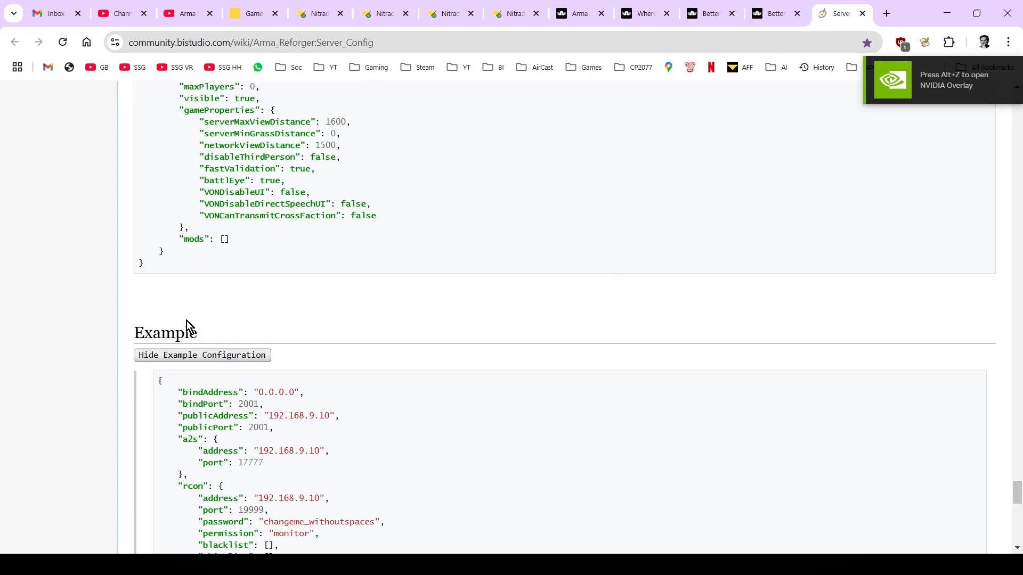
left_click(184, 356)
left_click(178, 433)
scroll(451, 270, "down", 8)
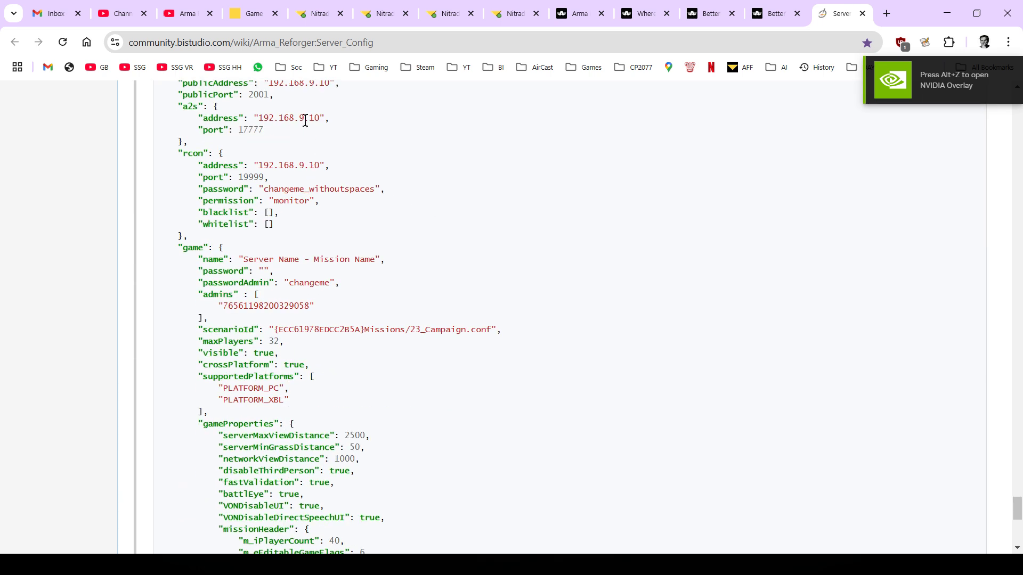
scroll(319, 104, "down", 2)
scroll(338, 130, "down", 6)
left_click_drag(214, 156, 348, 211)
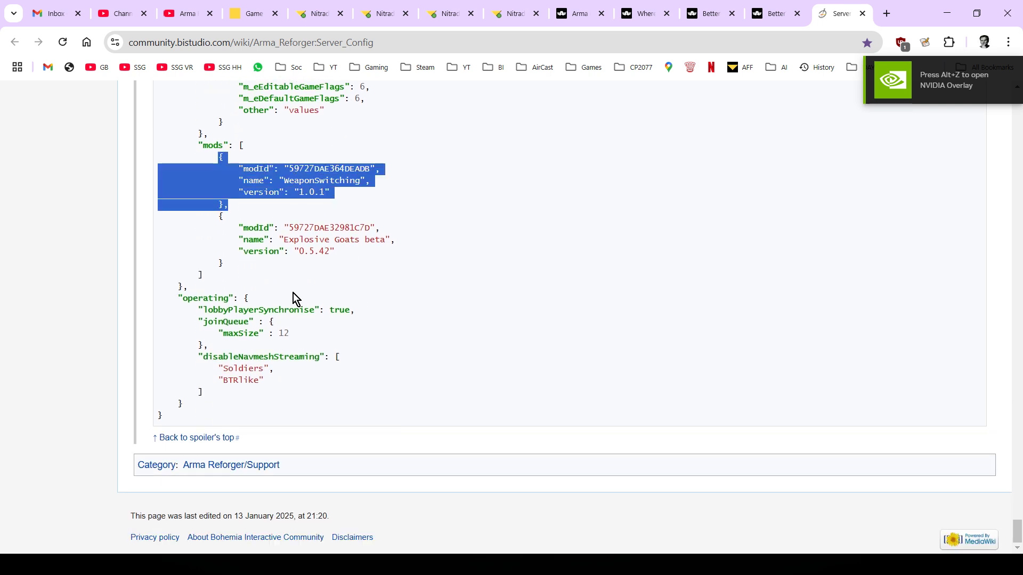
left_click(249, 213)
left_click_drag(214, 159, 363, 268)
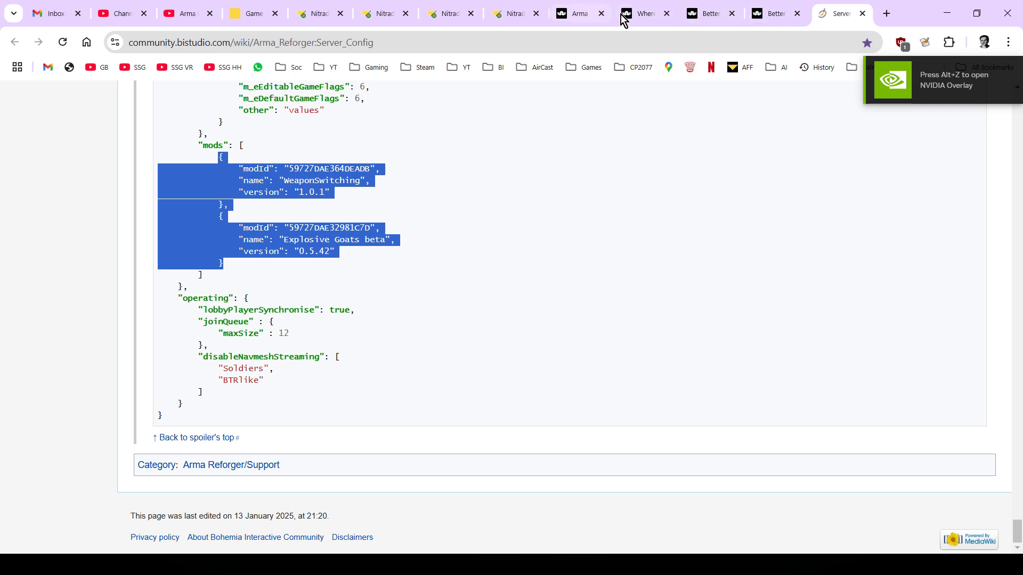
Step: Compare the wiki's example mod entries against the BetterTracers workshop page
left_click(767, 15)
scroll(846, 426, "down", 6)
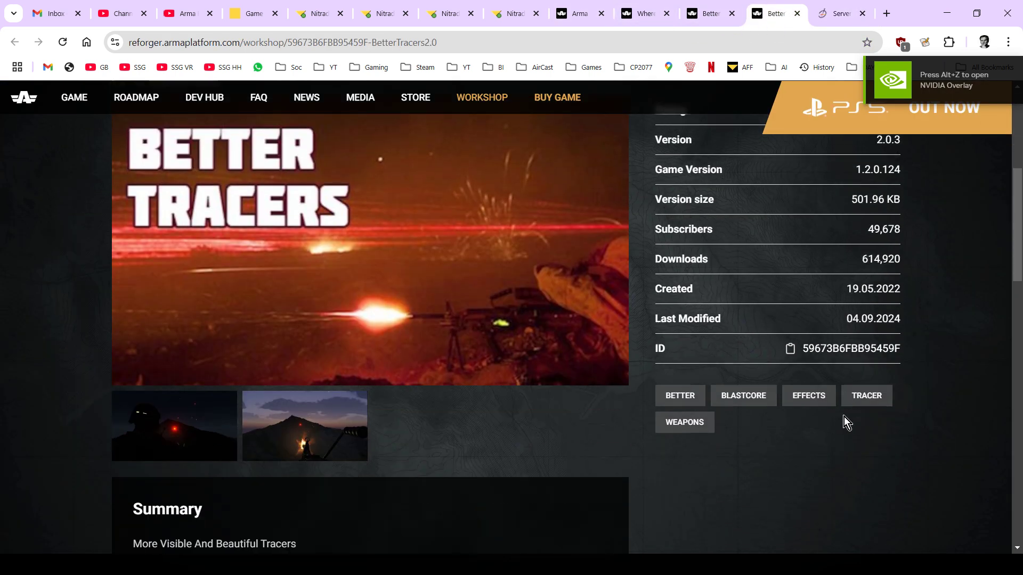
left_click(815, 15)
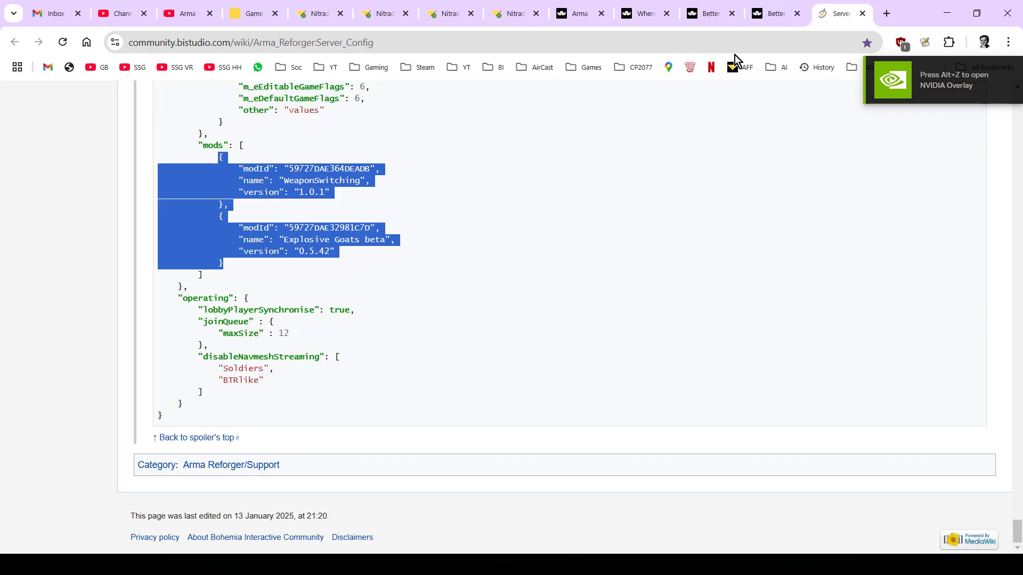
left_click(784, 15)
scroll(751, 243, "up", 4)
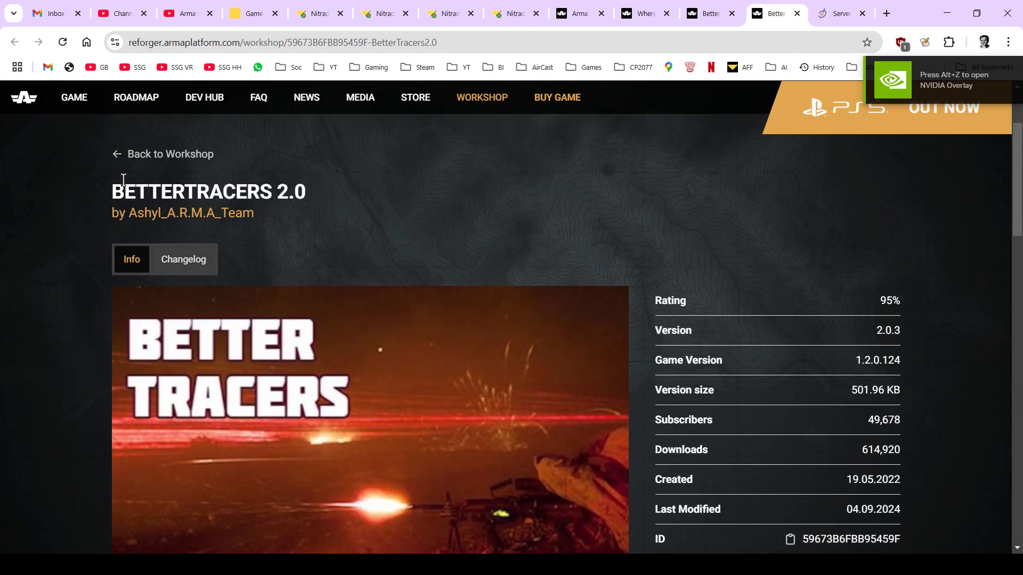
left_click(826, 15)
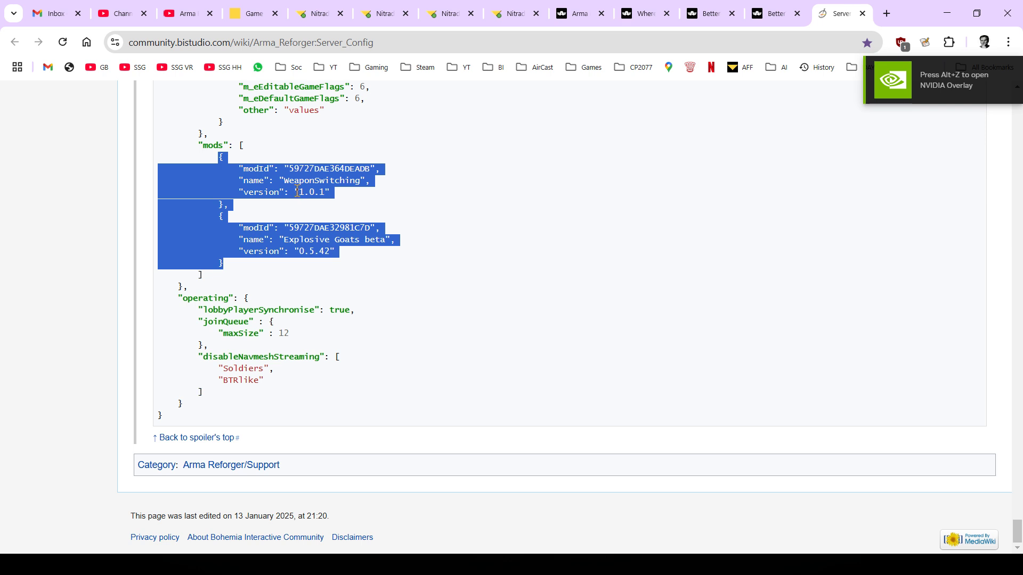
Step: Highlight each mod object and their separator, then return to the Nitrado config.json editor
left_click(344, 201)
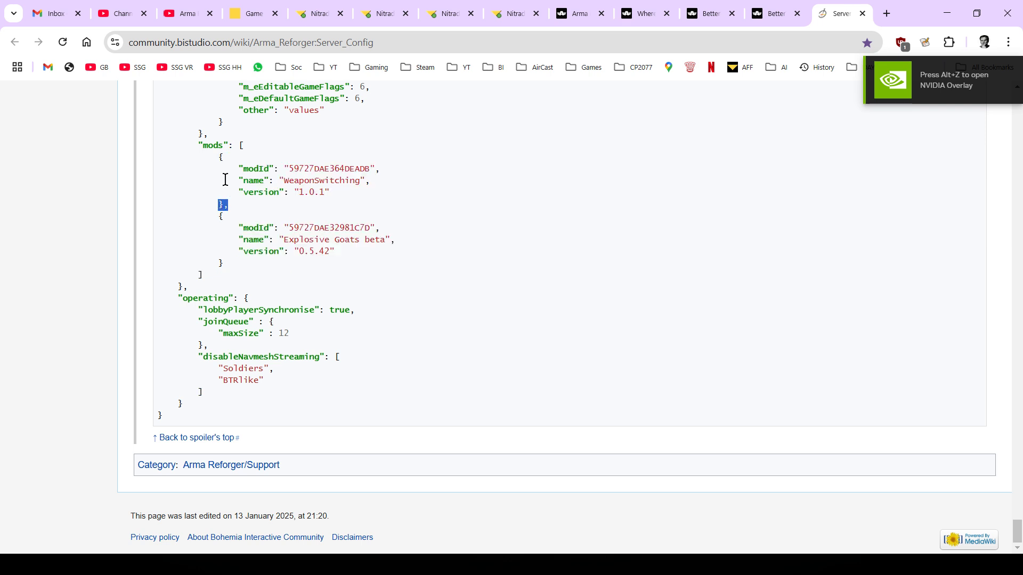
left_click_drag(219, 158, 314, 263)
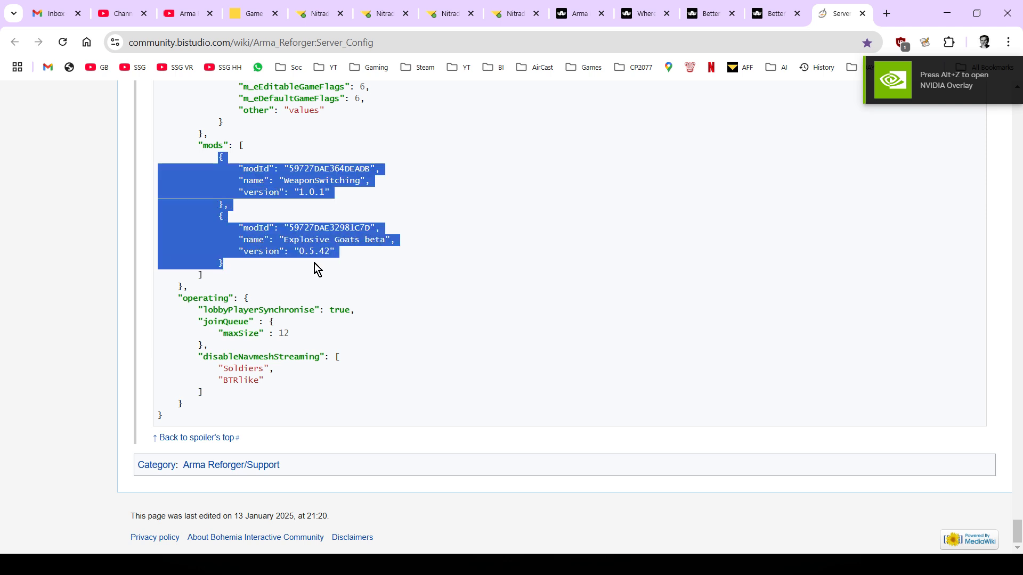
left_click(246, 203)
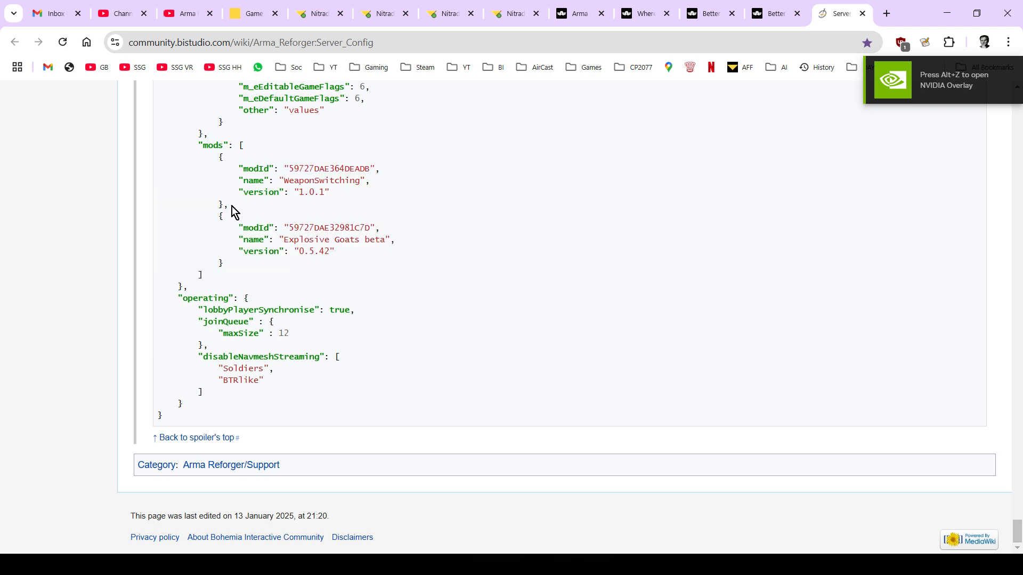
left_click_drag(230, 207, 219, 206)
left_click(223, 211)
left_click_drag(217, 218, 292, 273)
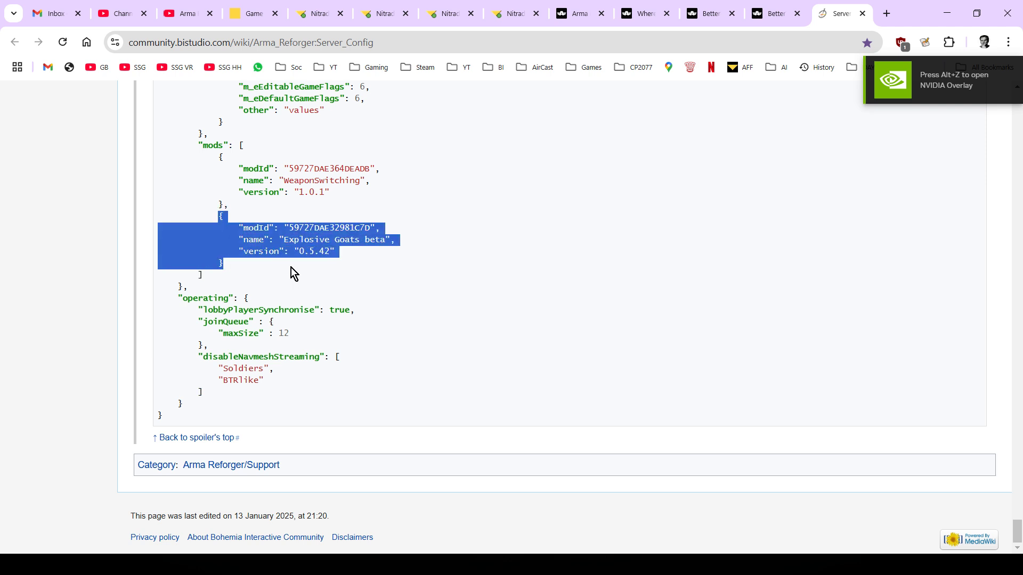
left_click(239, 250)
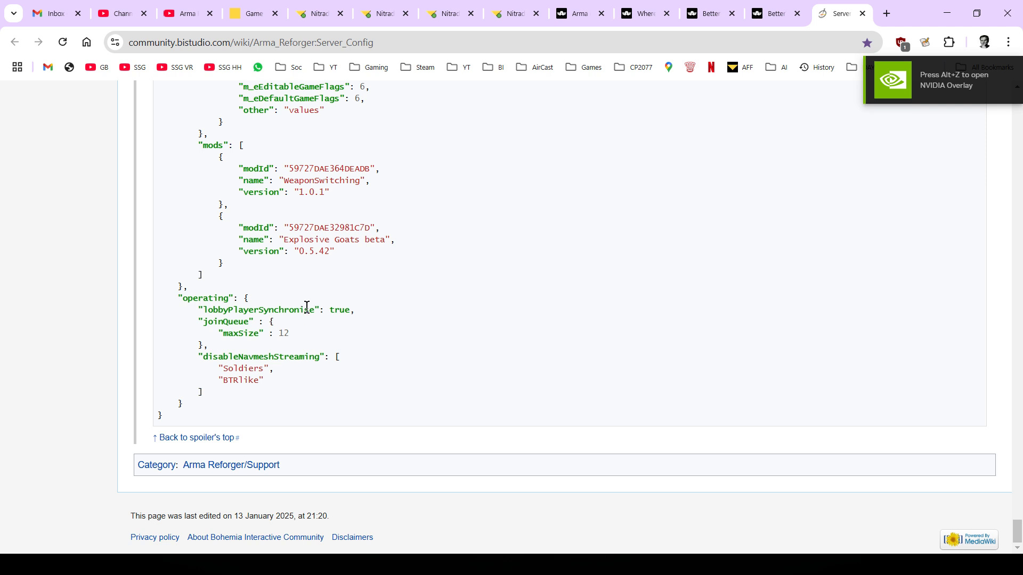
scroll(308, 308, "up", 1)
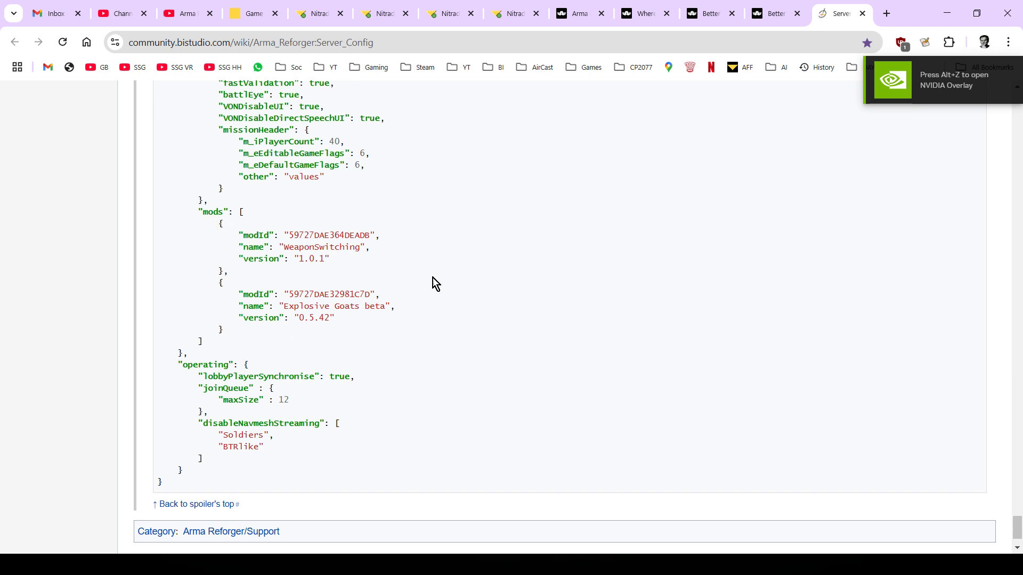
left_click(510, 19)
left_click(440, 15)
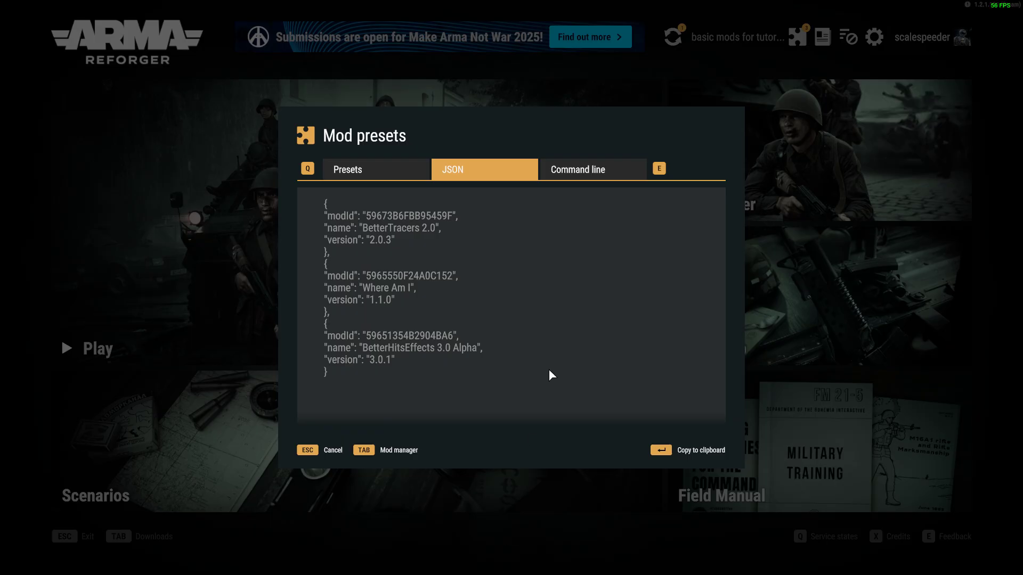
Step: Check the enabled mods in the Workshop Mod manager and the Scenarios list, then return to the main menu
key("Escape")
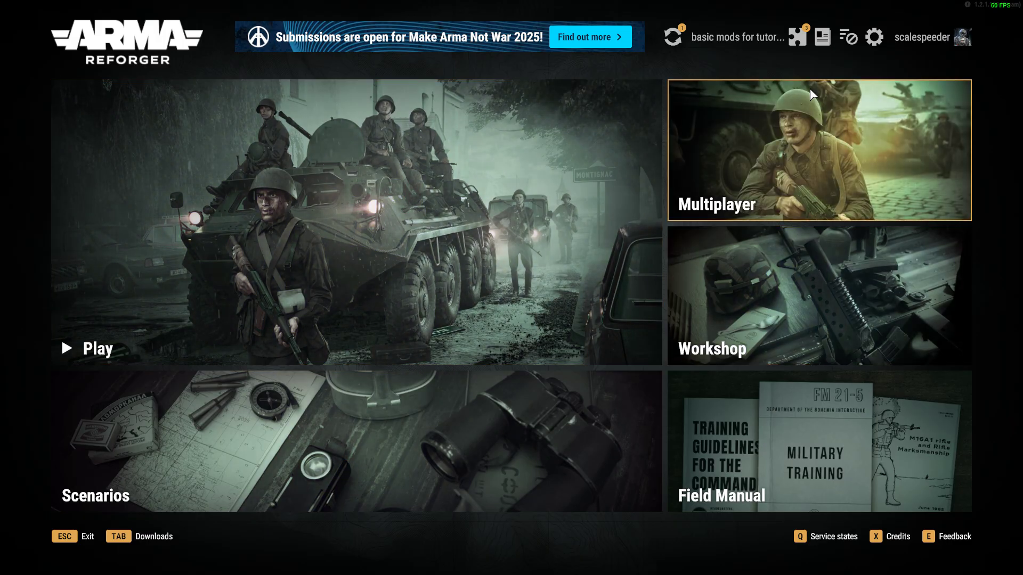
left_click(739, 303)
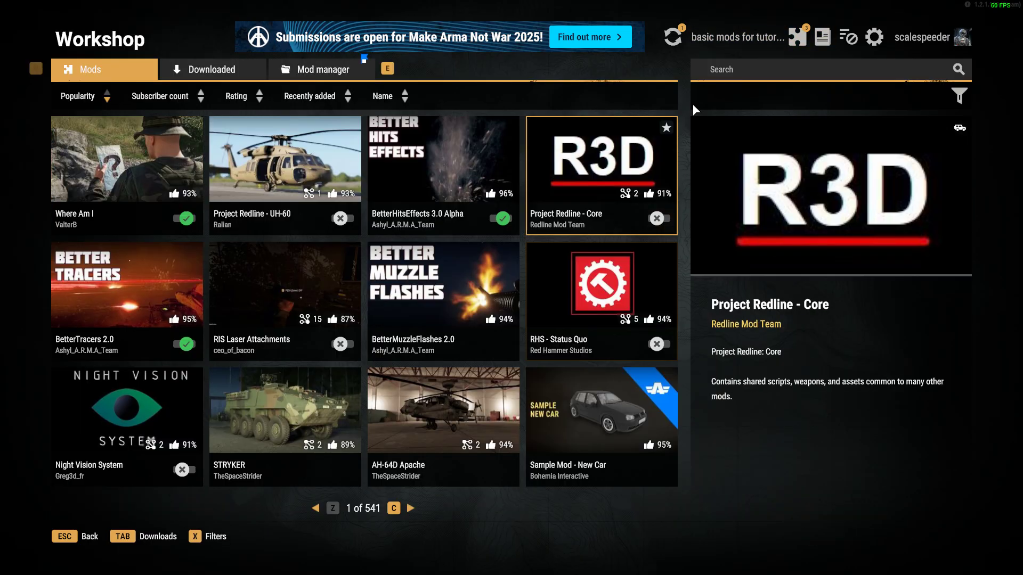
left_click(321, 69)
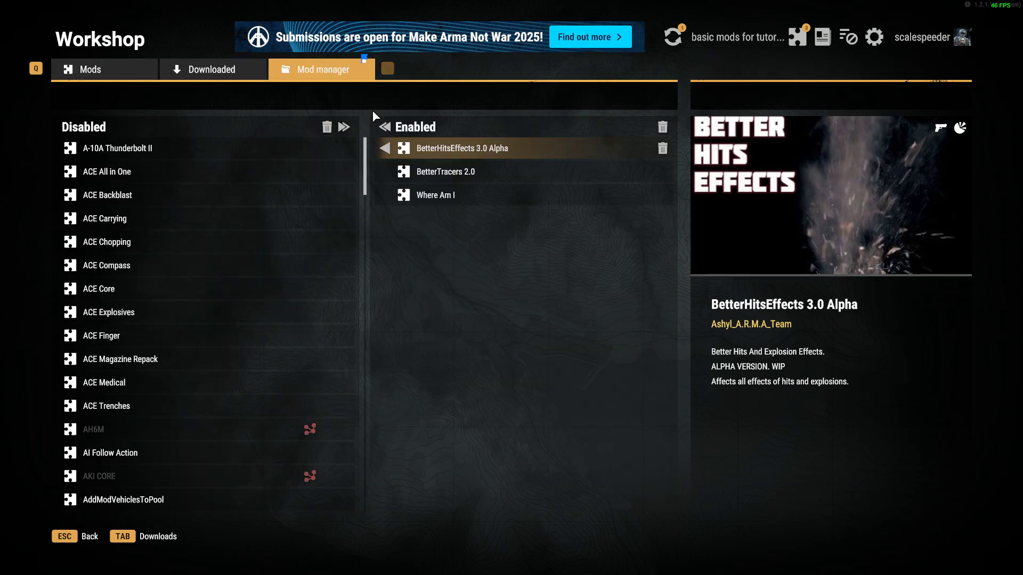
key("Escape")
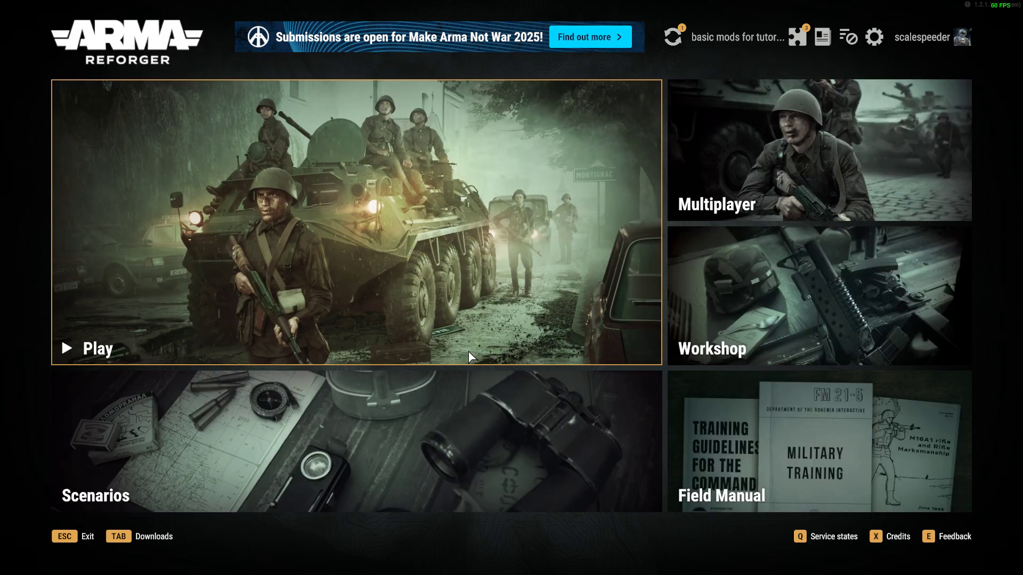
left_click(307, 432)
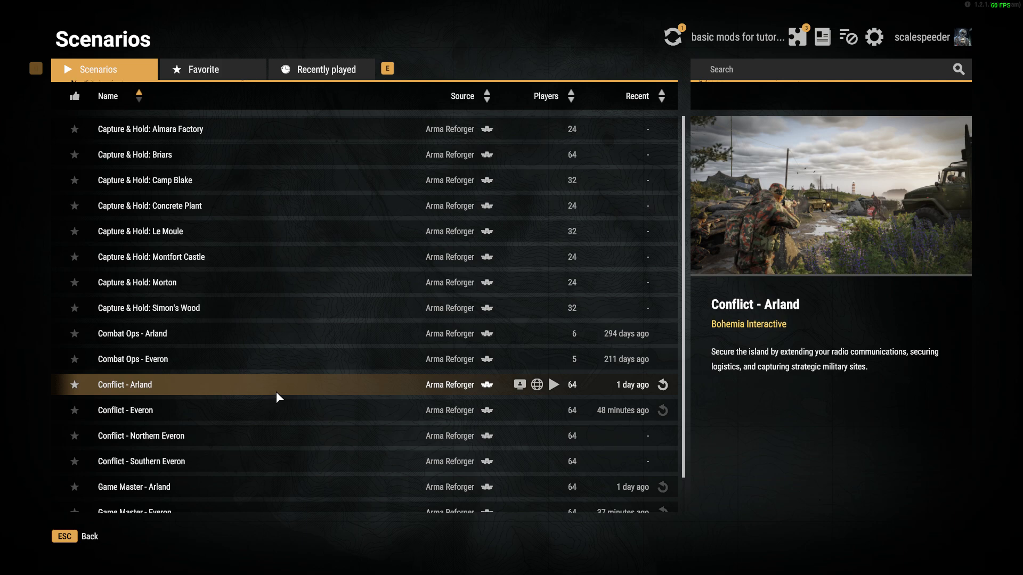
key("Escape")
Step: Create a configuration profile named 'everon conflict basic mods' and show its stored settings
key("alt+Tab")
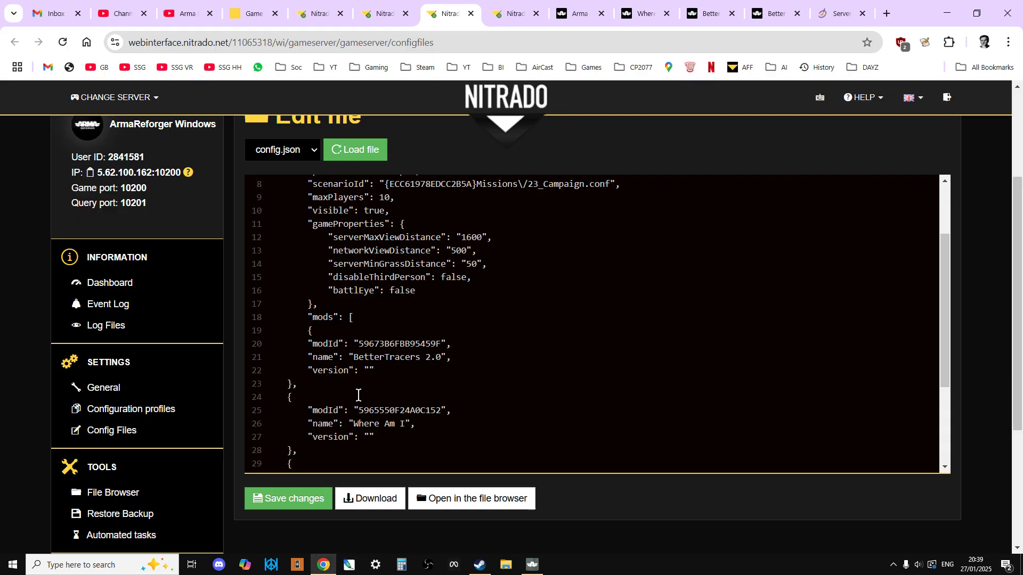
scroll(514, 243, "up", 2)
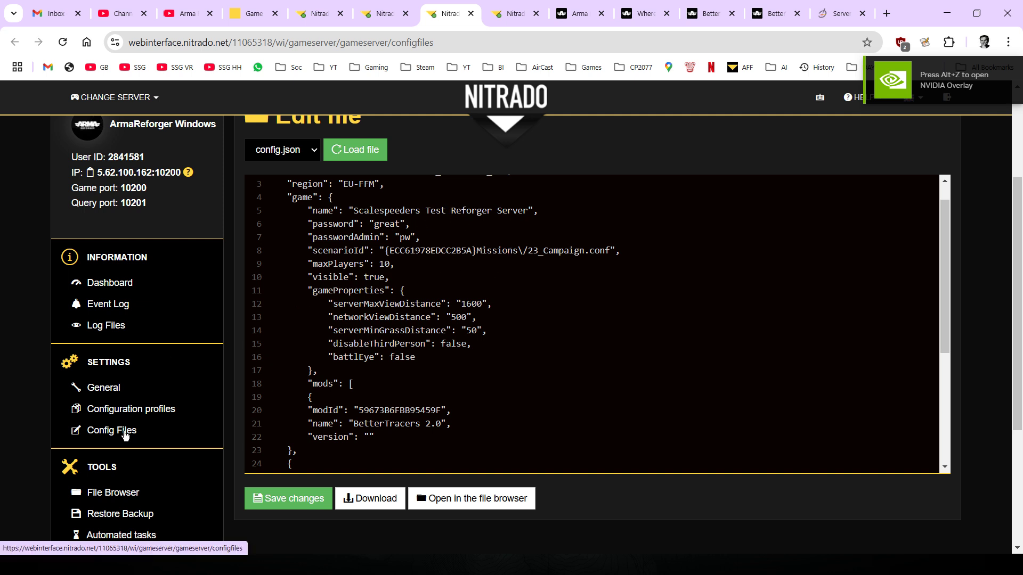
left_click(211, 407)
scroll(464, 397, "down", 2)
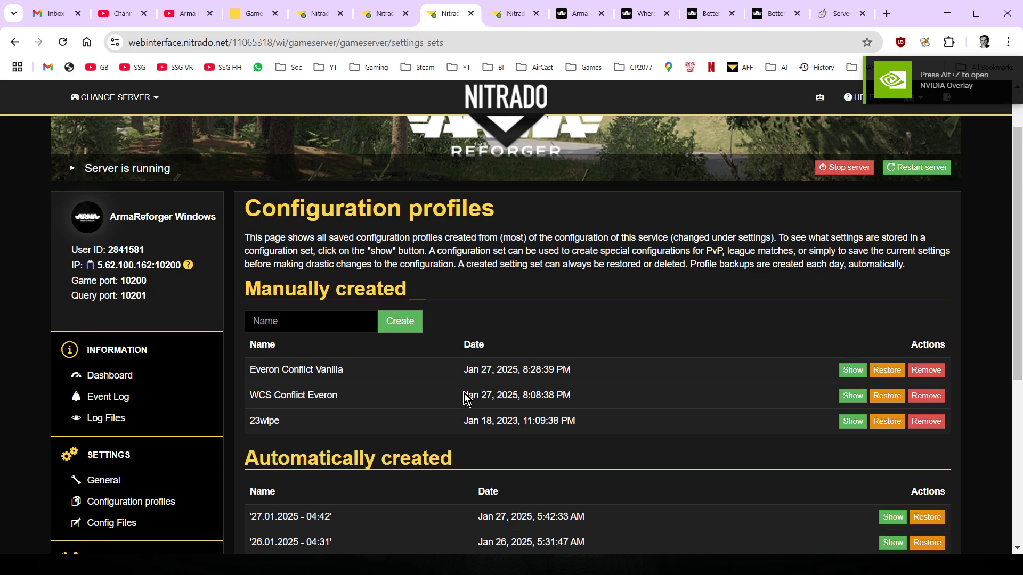
left_click(297, 254)
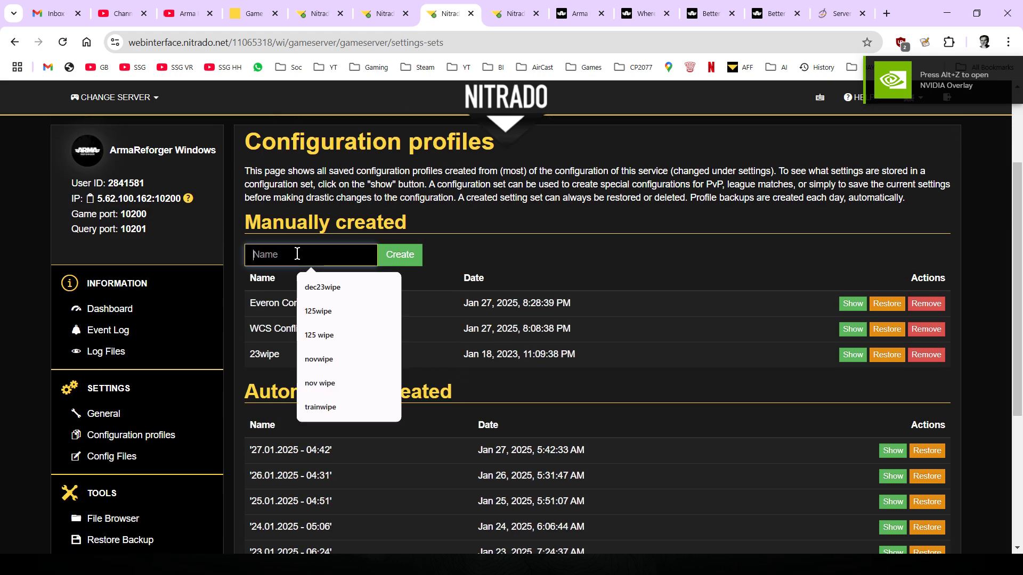
type("everson")
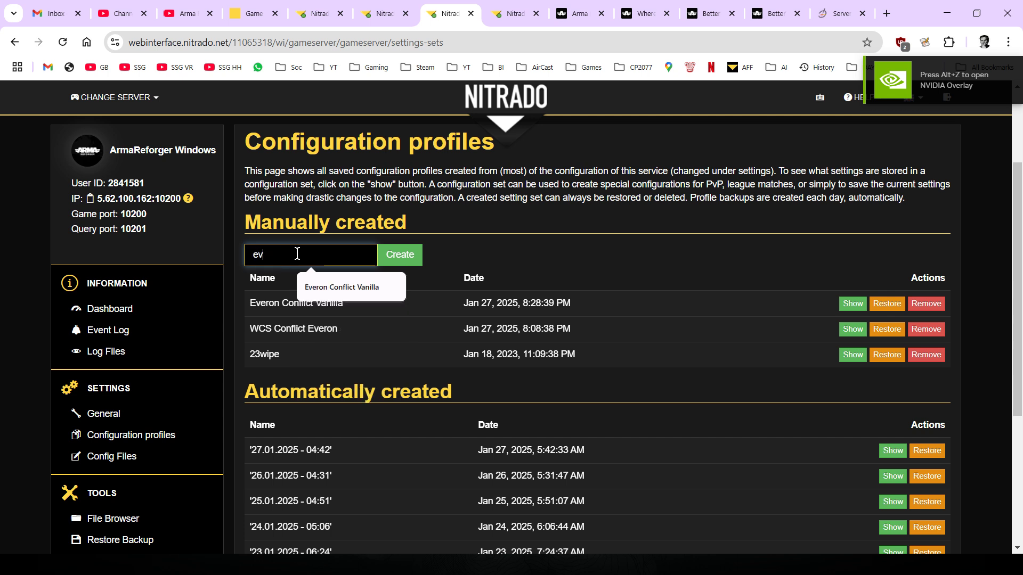
key("BackSpace")
key("BackSpace")
key("BackSpace")
type("on con")
type("flict basic mods")
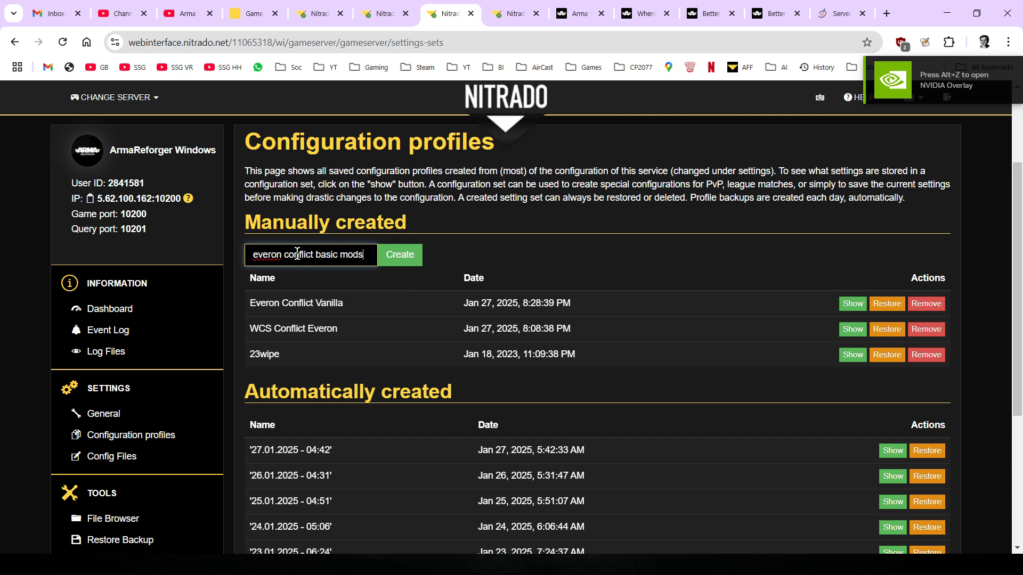
left_click(397, 261)
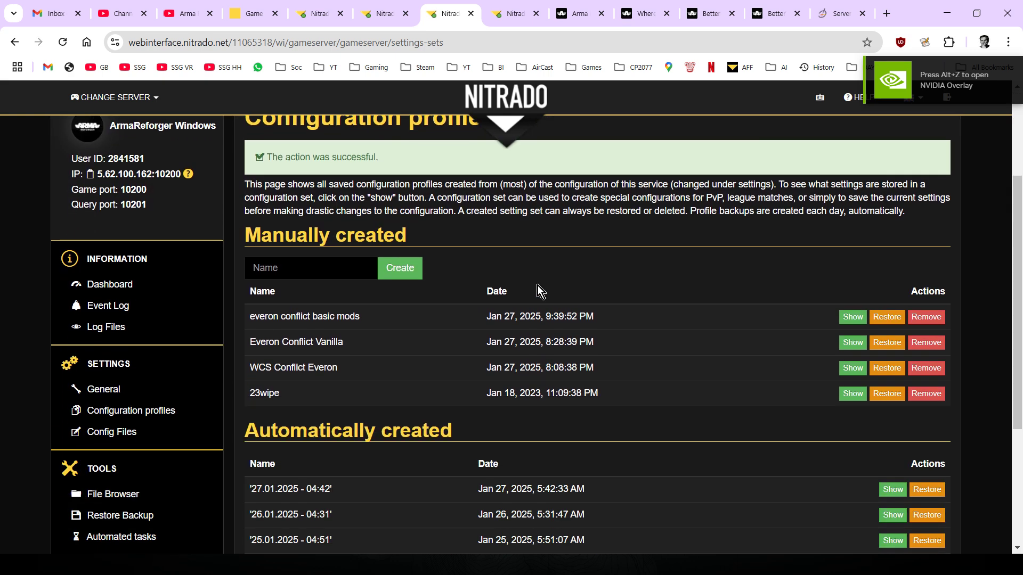
scroll(536, 284, "down", 1)
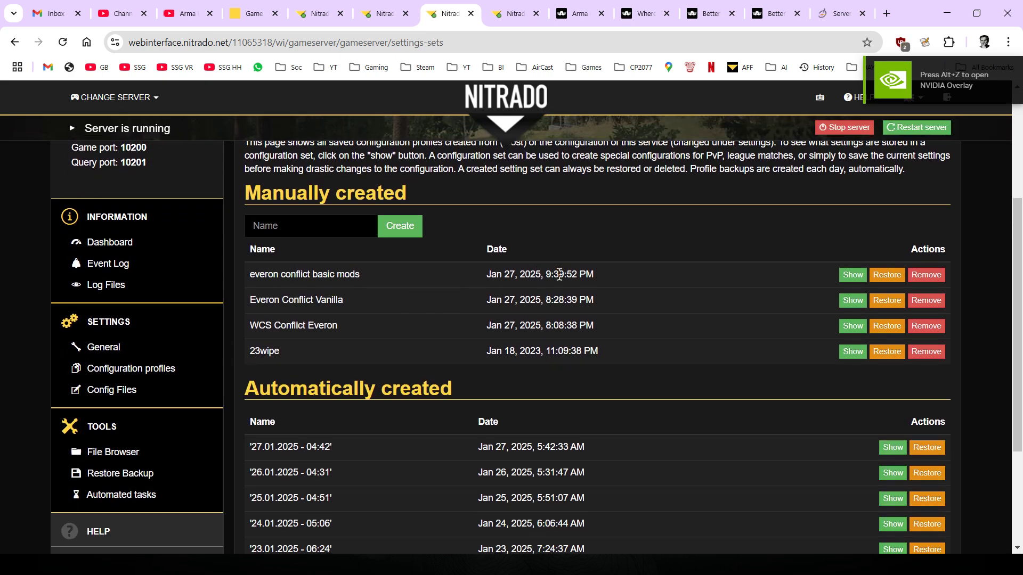
left_click(853, 275)
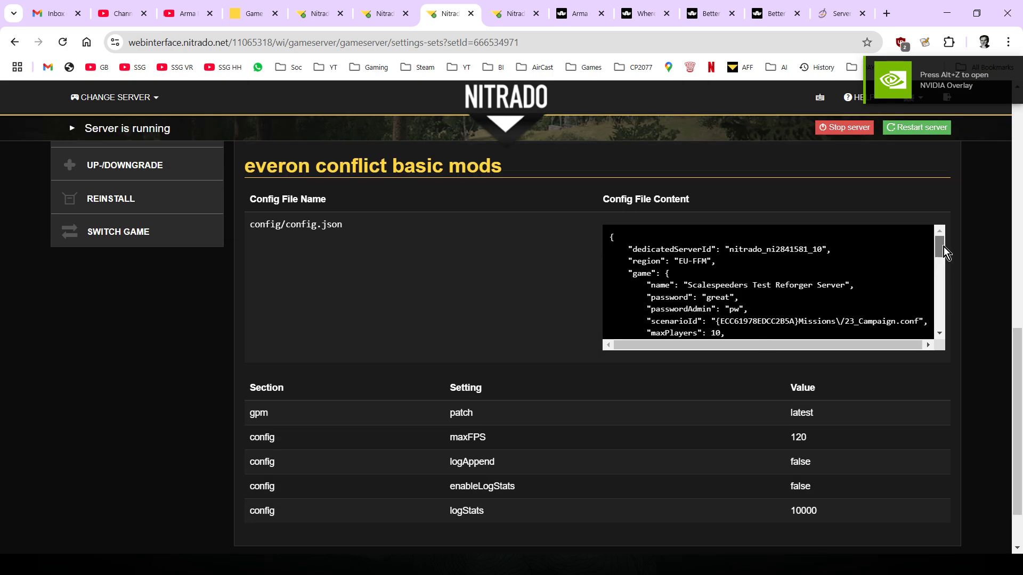
Step: Scroll the new profile's Config File Content, then go to the YouTube server-mods video
left_click_drag(944, 247, 957, 286)
left_click_drag(1016, 334, 1010, 171)
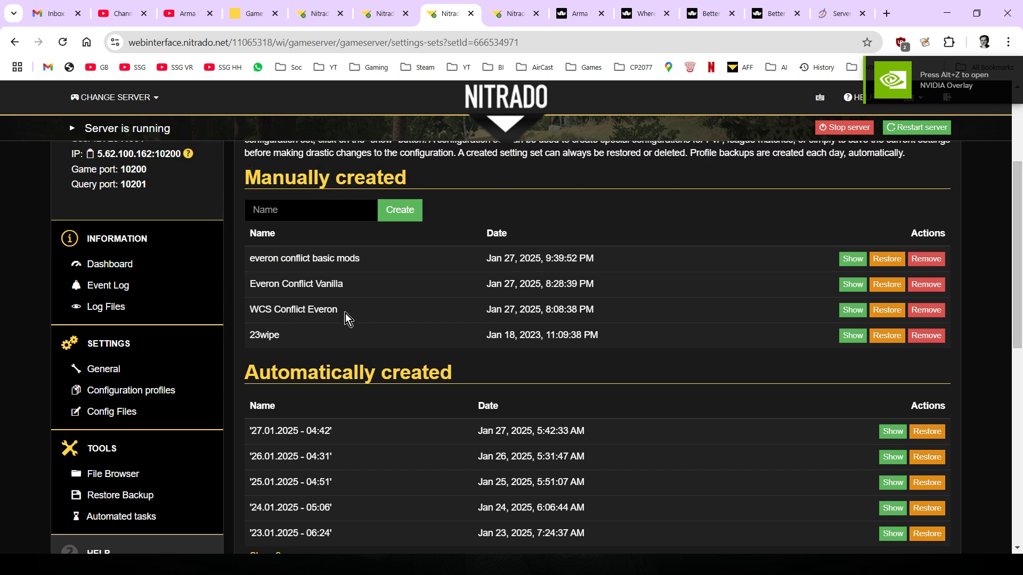
left_click(177, 19)
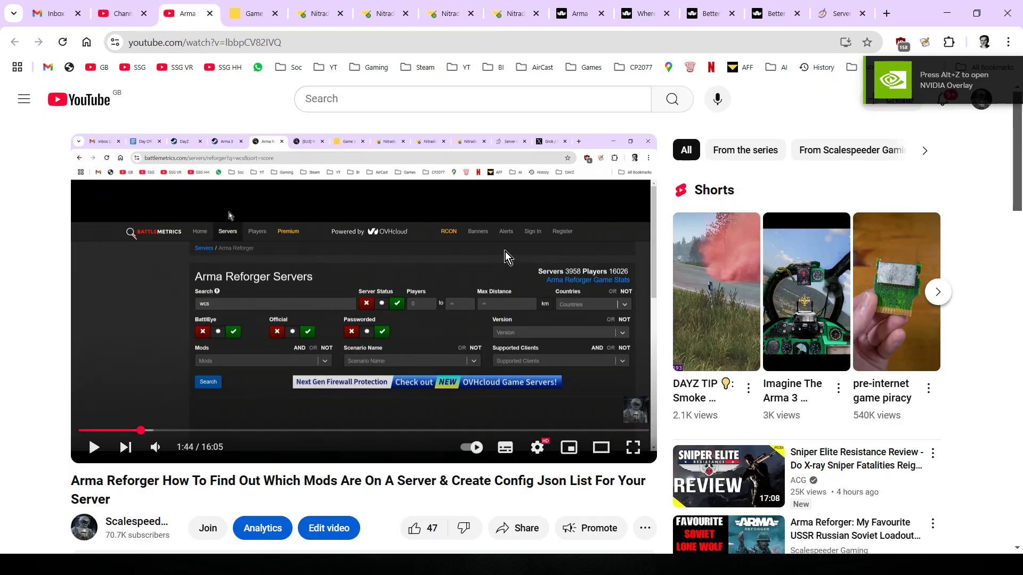
Step: Restore the server from the WCS Conflict Everon configuration profile
left_click(494, 16)
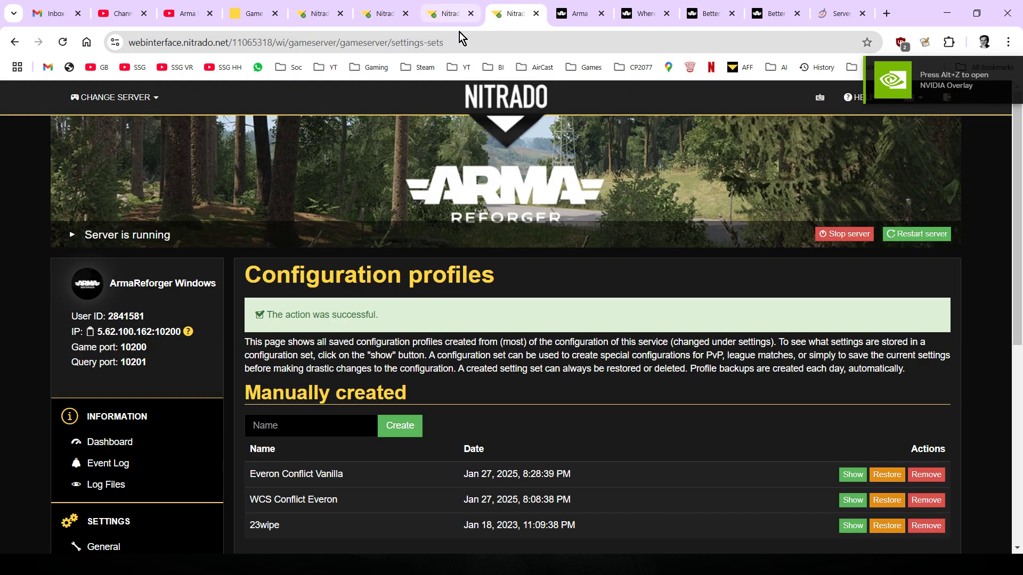
scroll(563, 280, "down", 1)
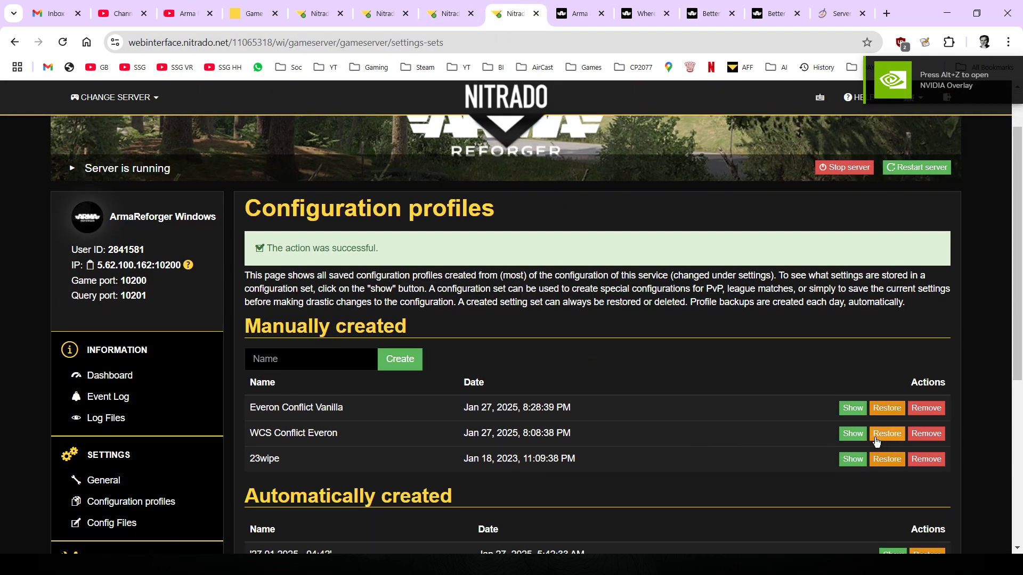
left_click(885, 434)
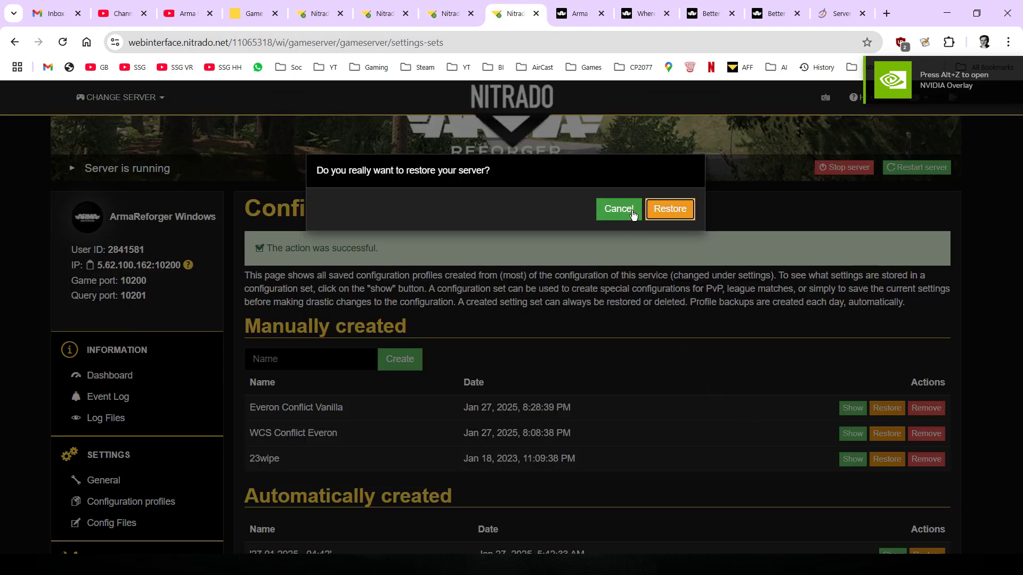
left_click(669, 209)
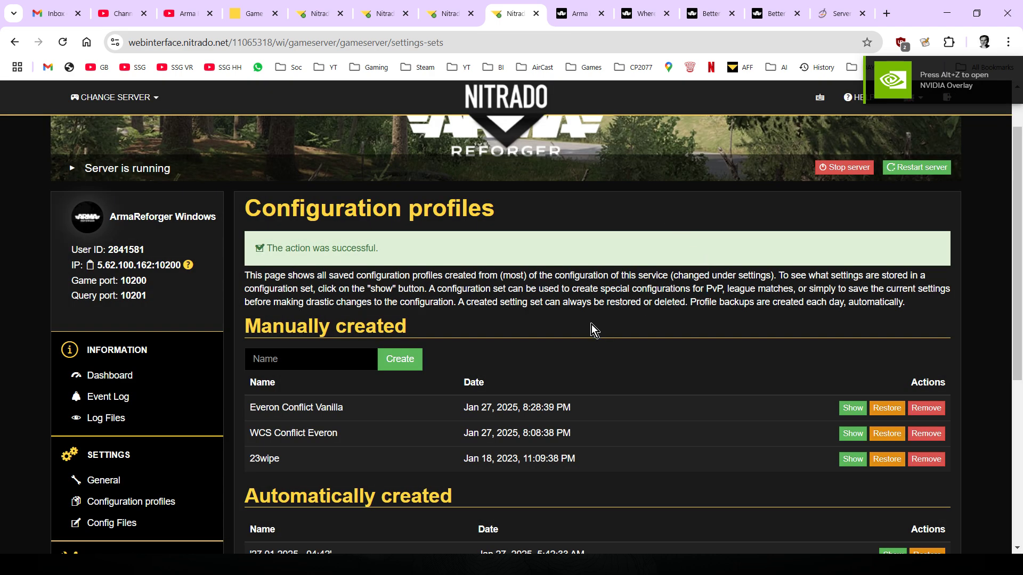
Step: Scroll through config.json to review its long ACE, RHS and WCS mod list
scroll(551, 343, "down", 5)
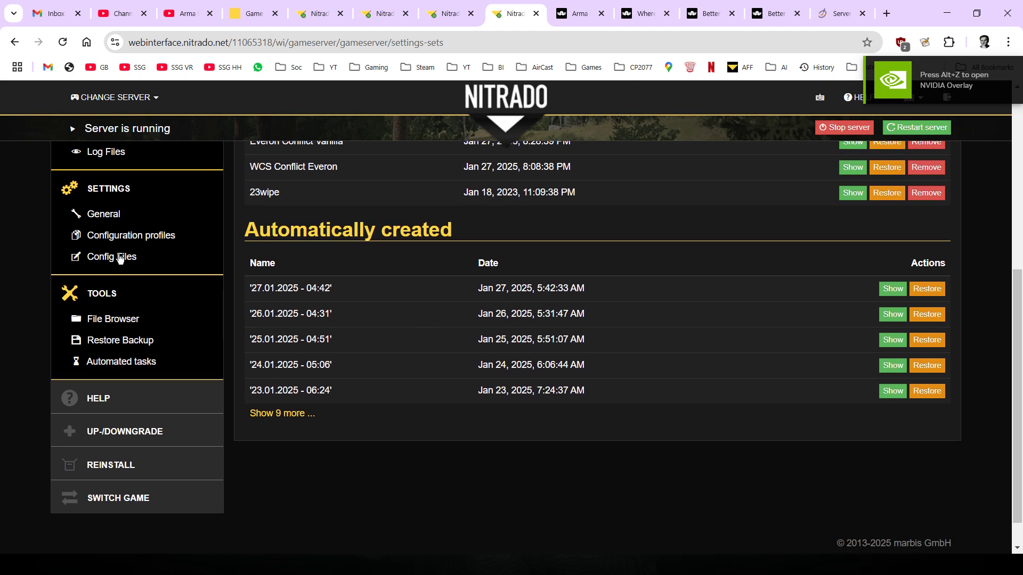
left_click(120, 259)
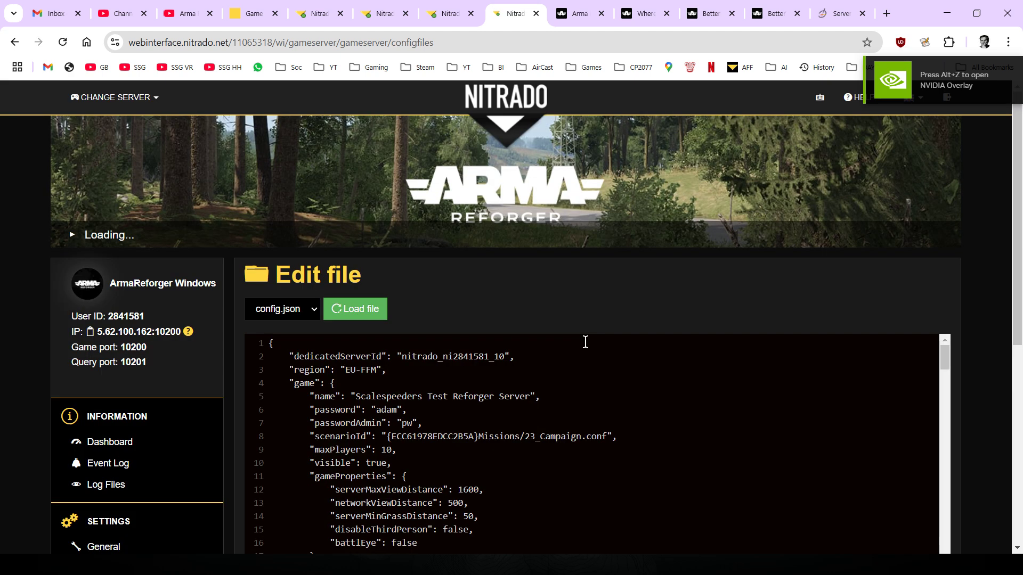
scroll(584, 342, "down", 3)
scroll(825, 322, "down", 3)
scroll(501, 220, "down", 6)
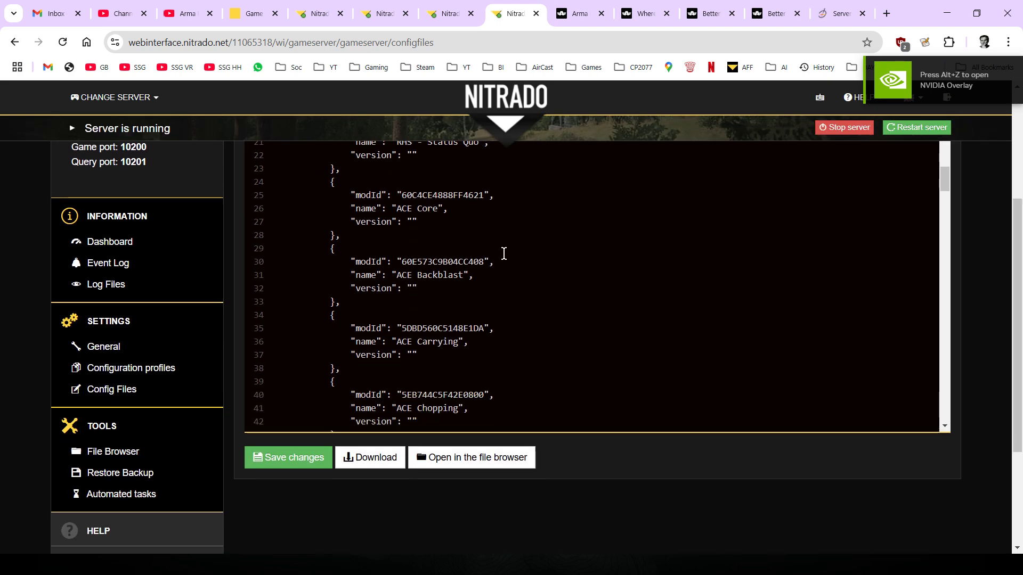
scroll(504, 259, "down", 9)
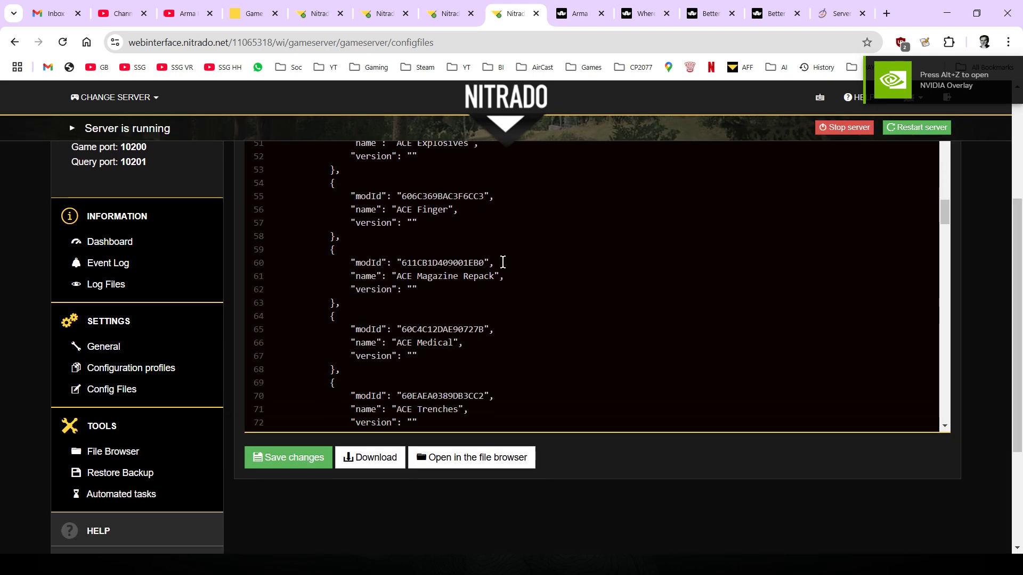
scroll(499, 275, "down", 7)
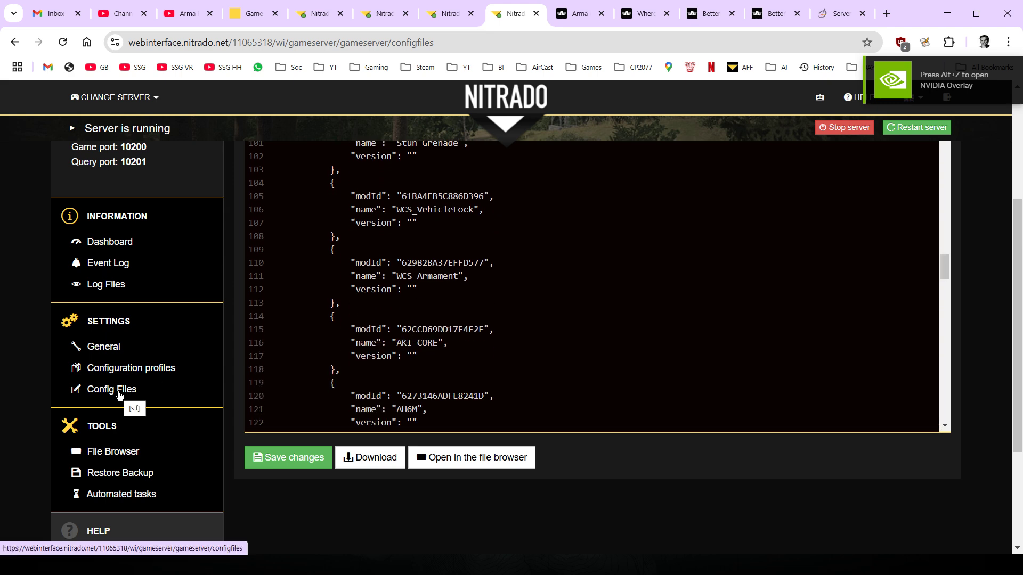
Step: Restore the server from the 'everon conflict basic mods' profile
left_click(131, 367)
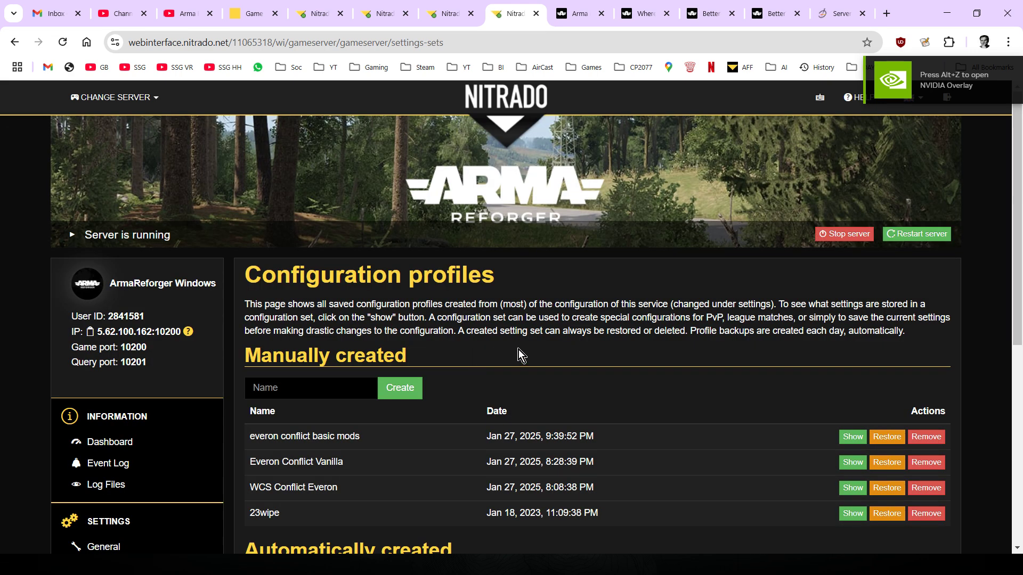
scroll(529, 350, "down", 3)
scroll(573, 355, "down", 1)
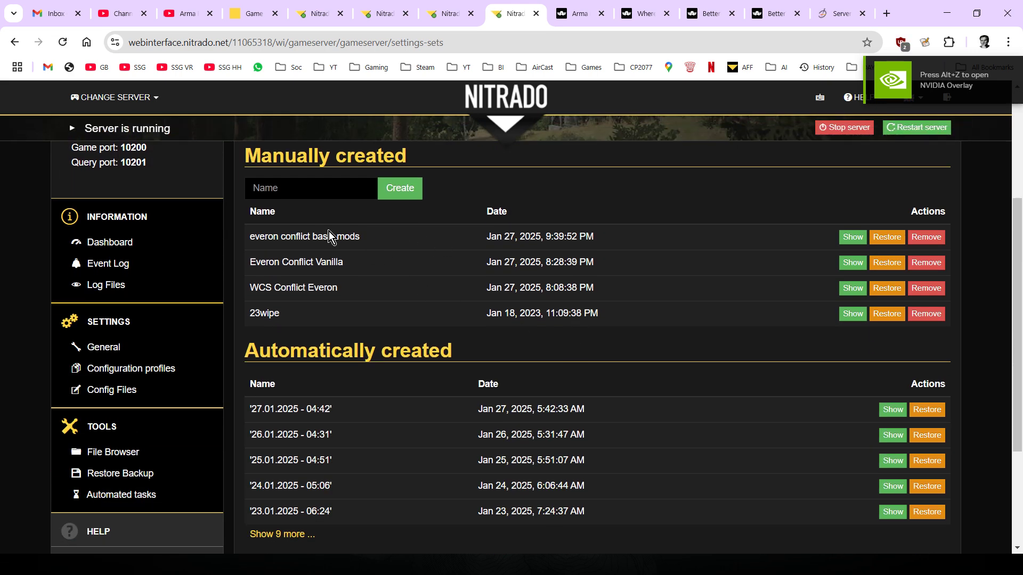
left_click(882, 237)
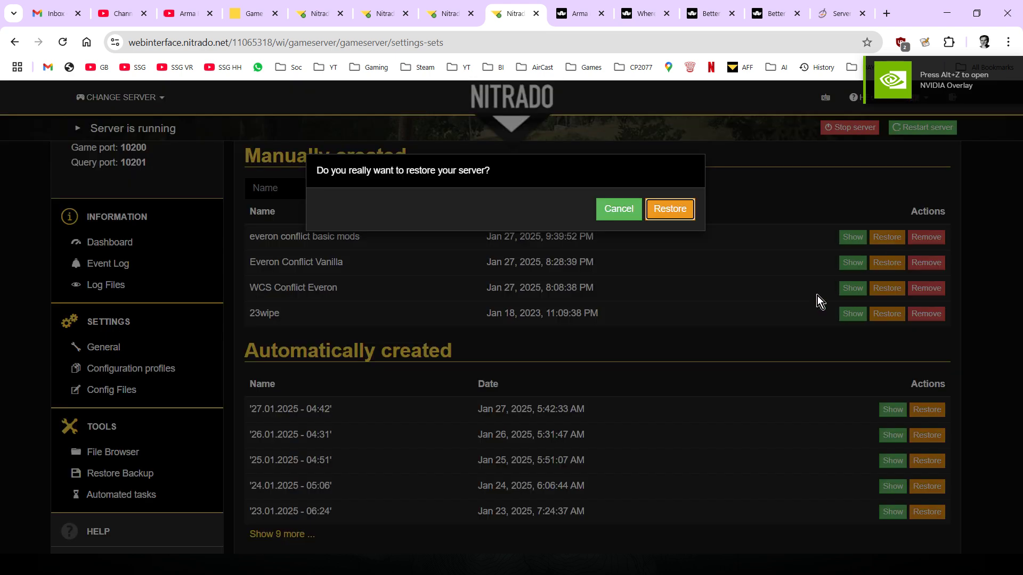
left_click(675, 213)
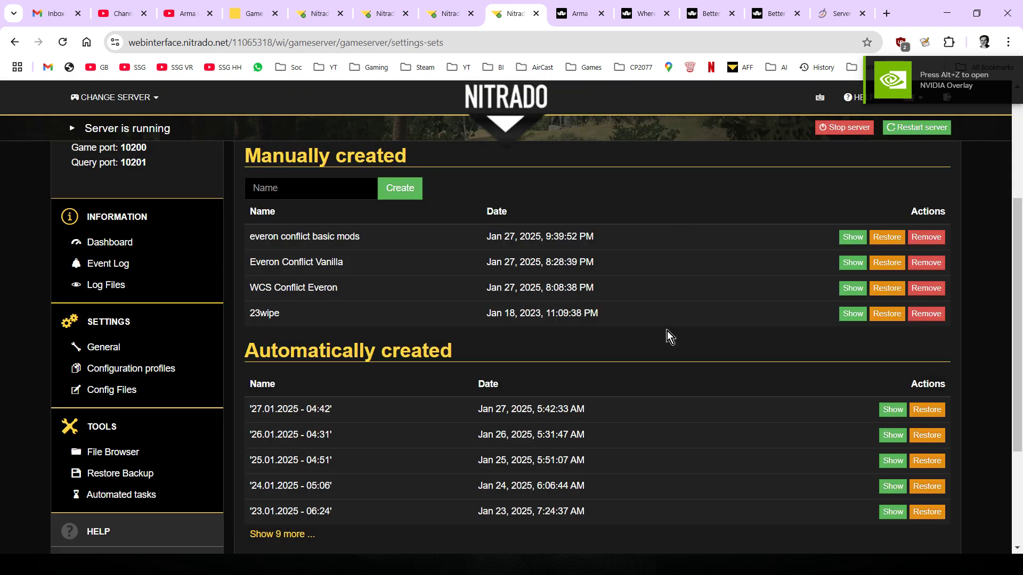
Step: Check that config.json now lists only BetterTracers 2.0, Where Am I and BetterHitsEffects
left_click(104, 392)
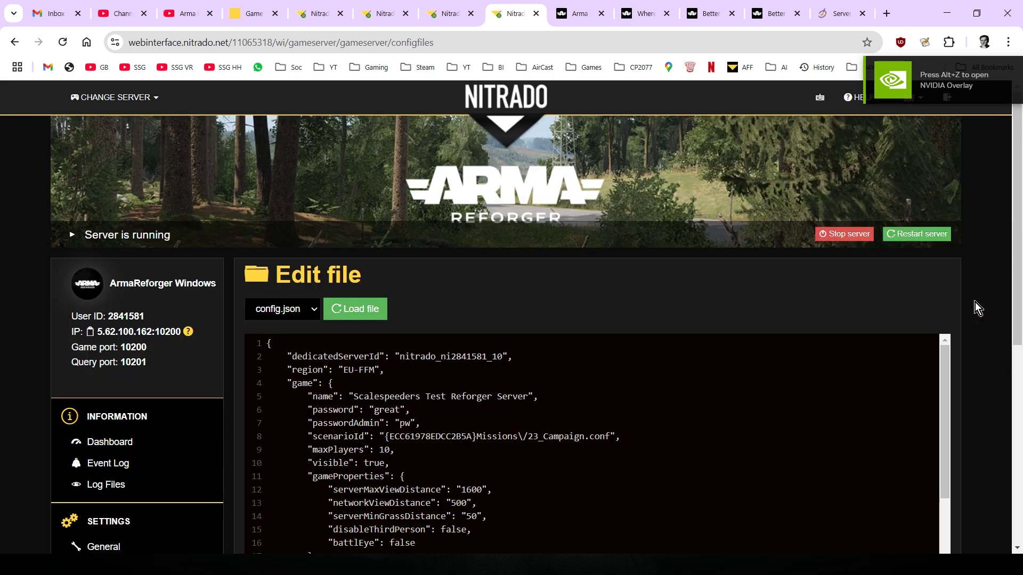
scroll(1013, 265, "down", 2)
scroll(734, 383, "down", 5)
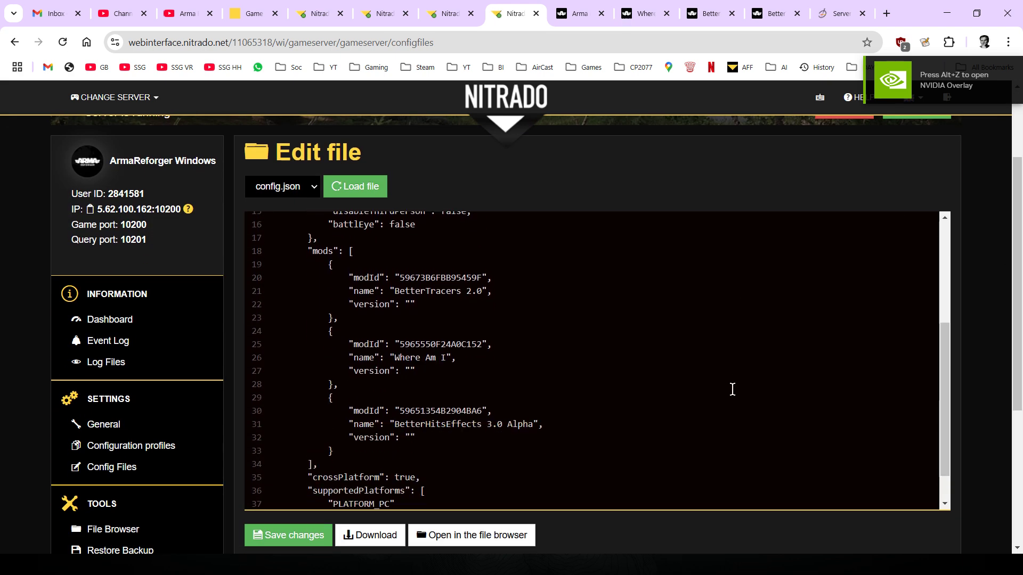
scroll(730, 393, "up", 2)
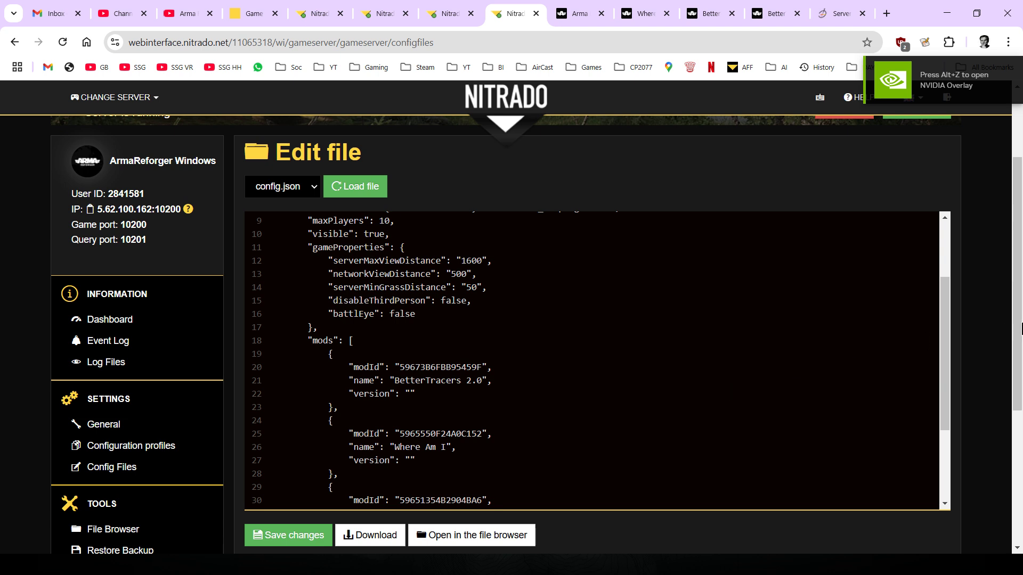
scroll(991, 332, "up", 1)
left_click_drag(942, 343, 953, 274)
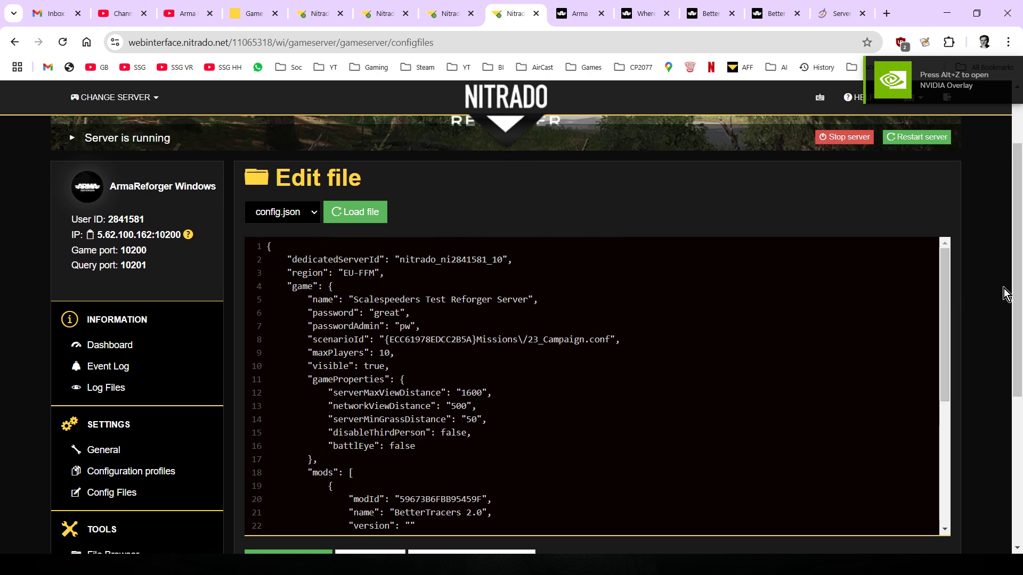
left_click_drag(1014, 290, 1013, 315)
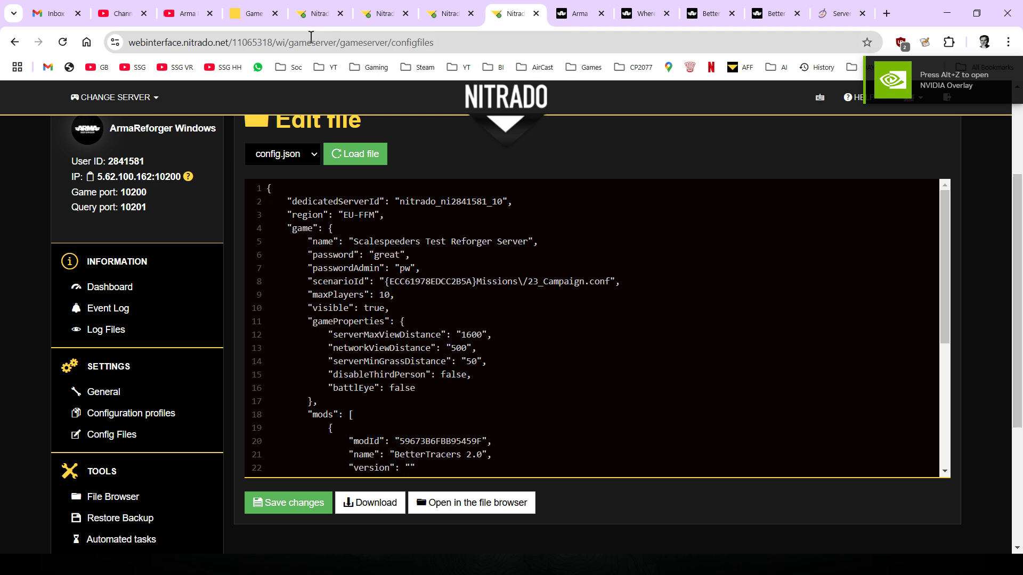
Step: Scroll through the YouTube server-mods video page
left_click(186, 13)
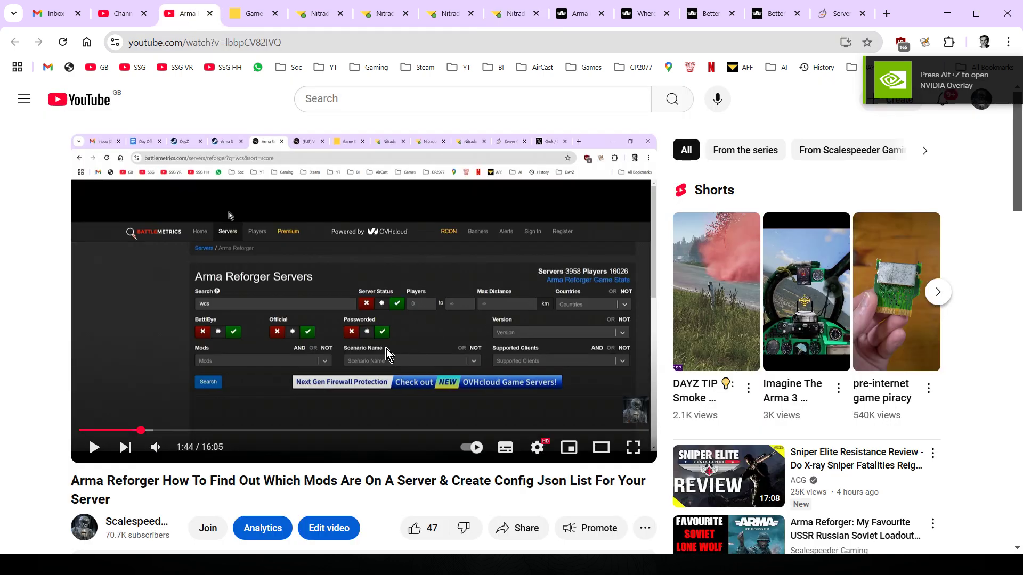
scroll(236, 428, "down", 1)
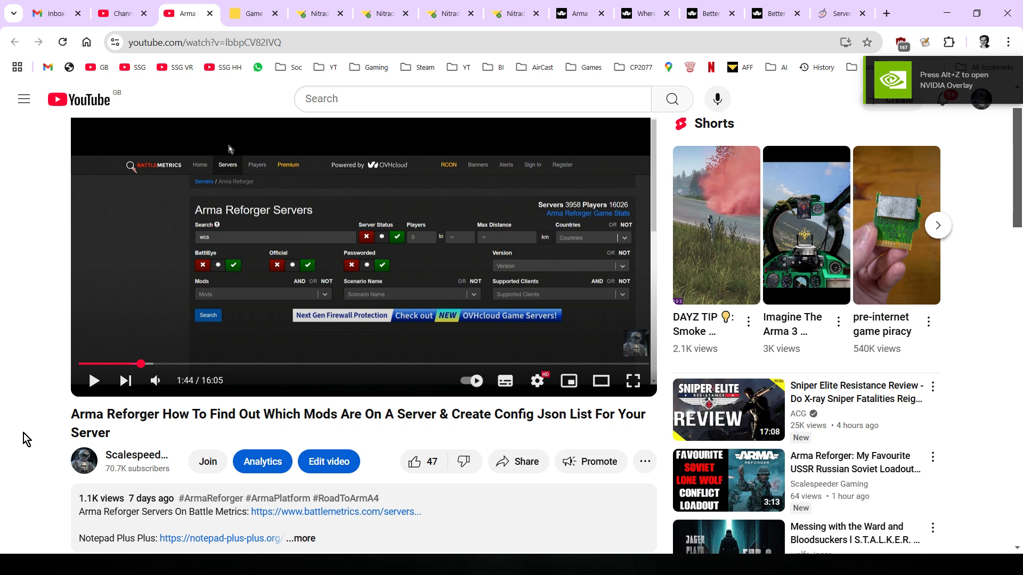
scroll(16, 433, "up", 2)
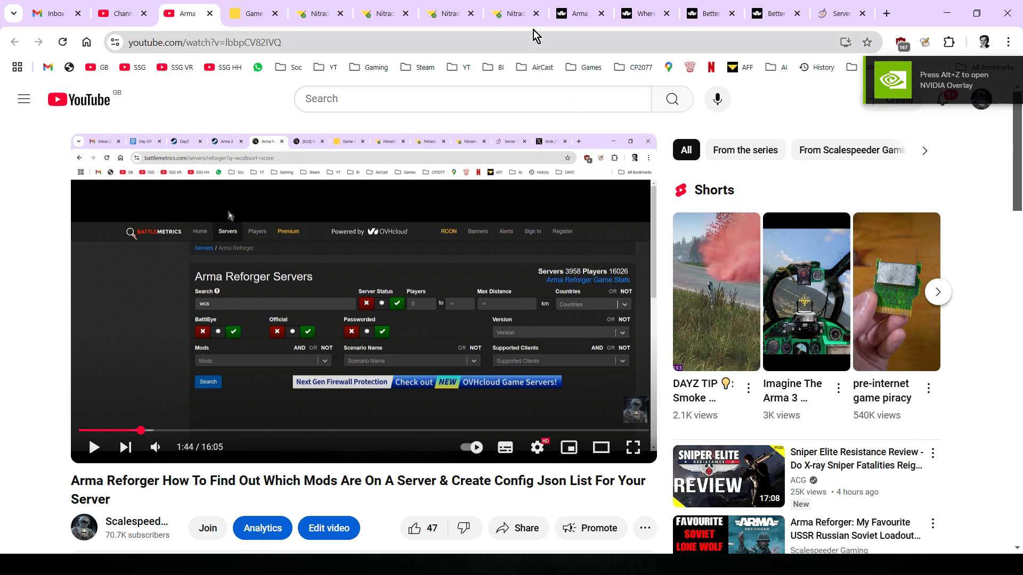
Step: Return to Nitrado's Settings page showing the Workshop API error about modded scenarios
left_click(510, 16)
left_click(453, 19)
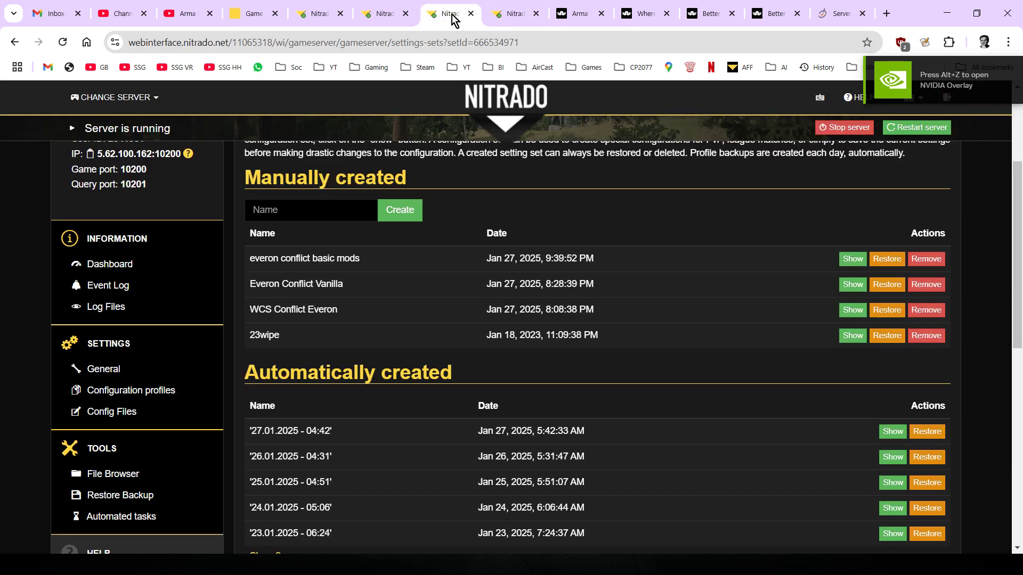
left_click(384, 18)
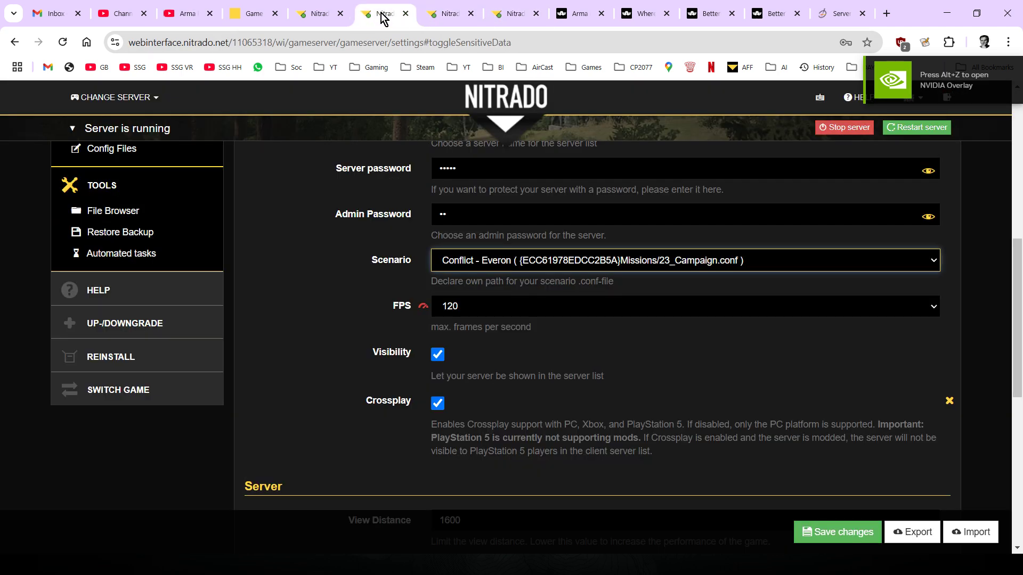
scroll(609, 305, "up", 10)
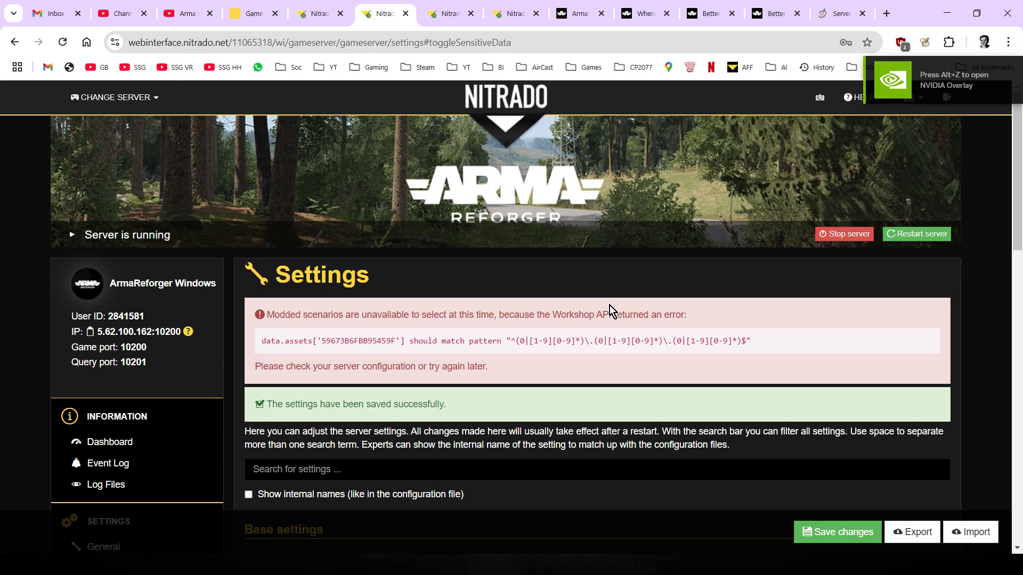